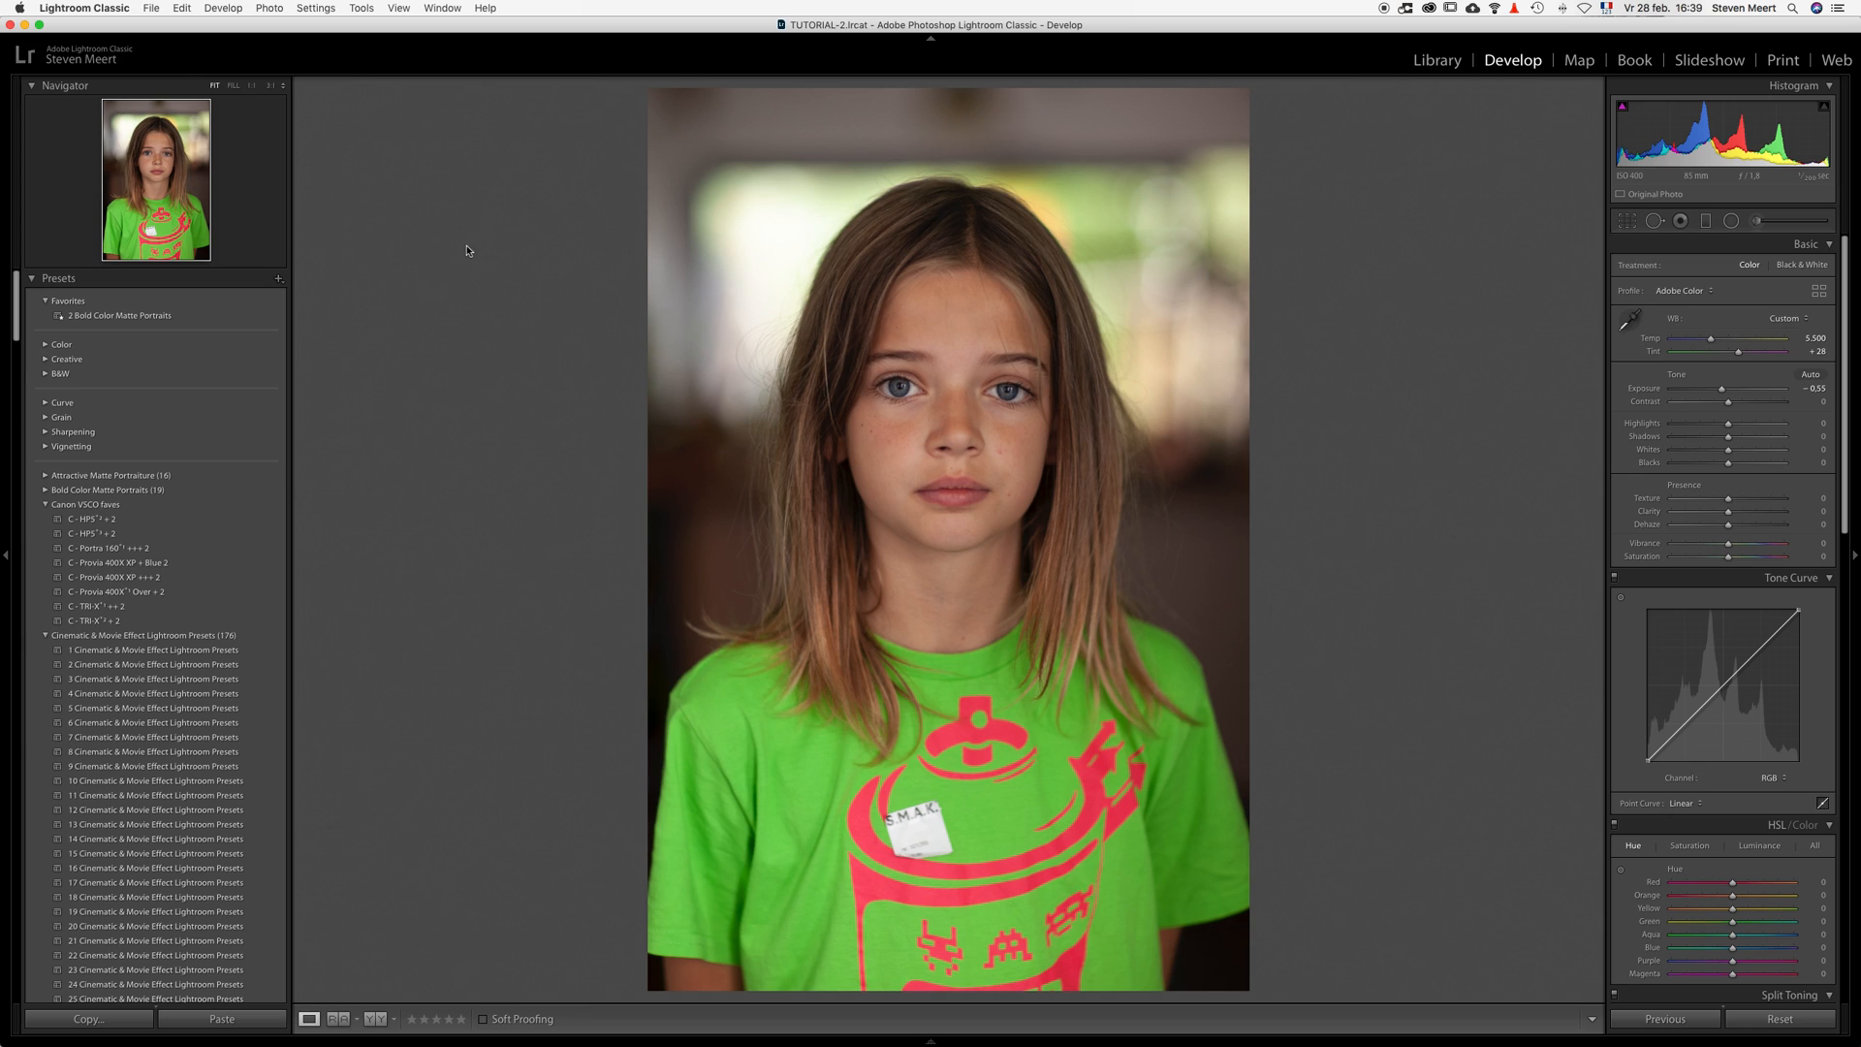
Open the export settings for the portrait and set the destination to a Desktop subfolder named Tutorial
{"action": "left_click", "coordinate": [151, 9]}
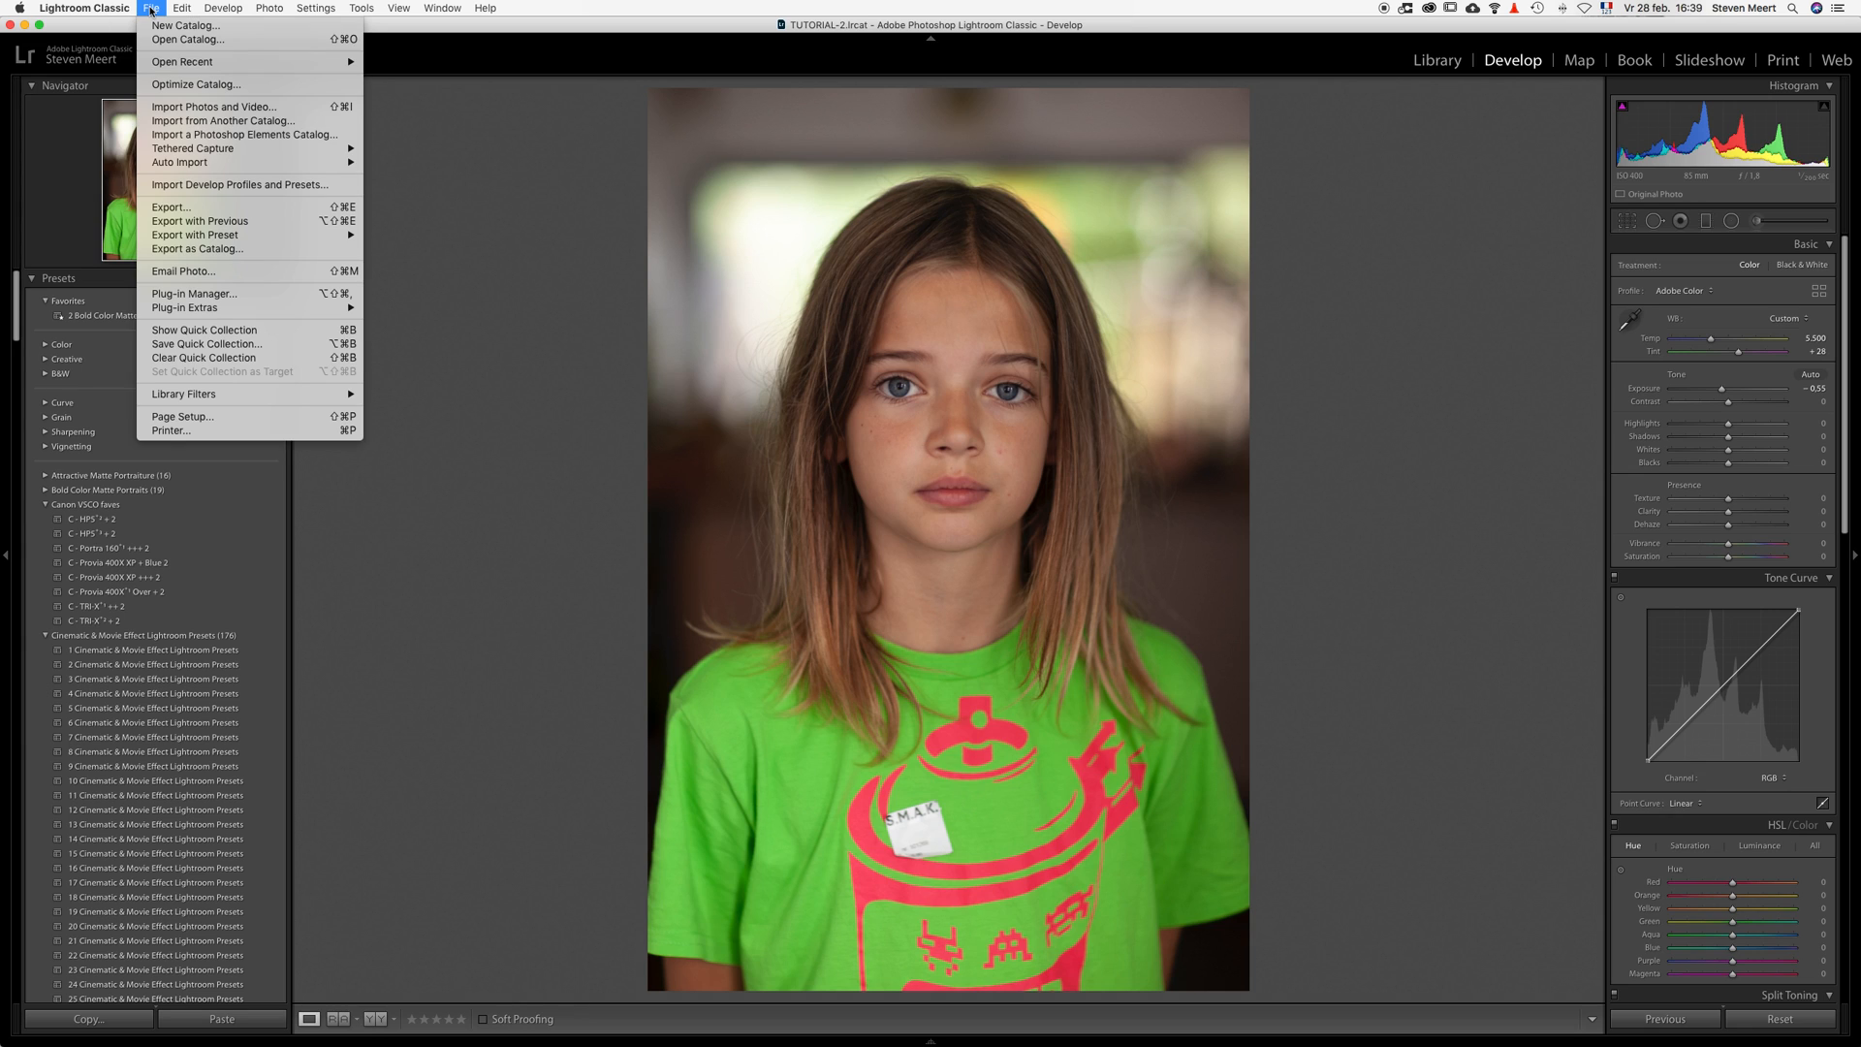
{"action": "left_click", "coordinate": [181, 210]}
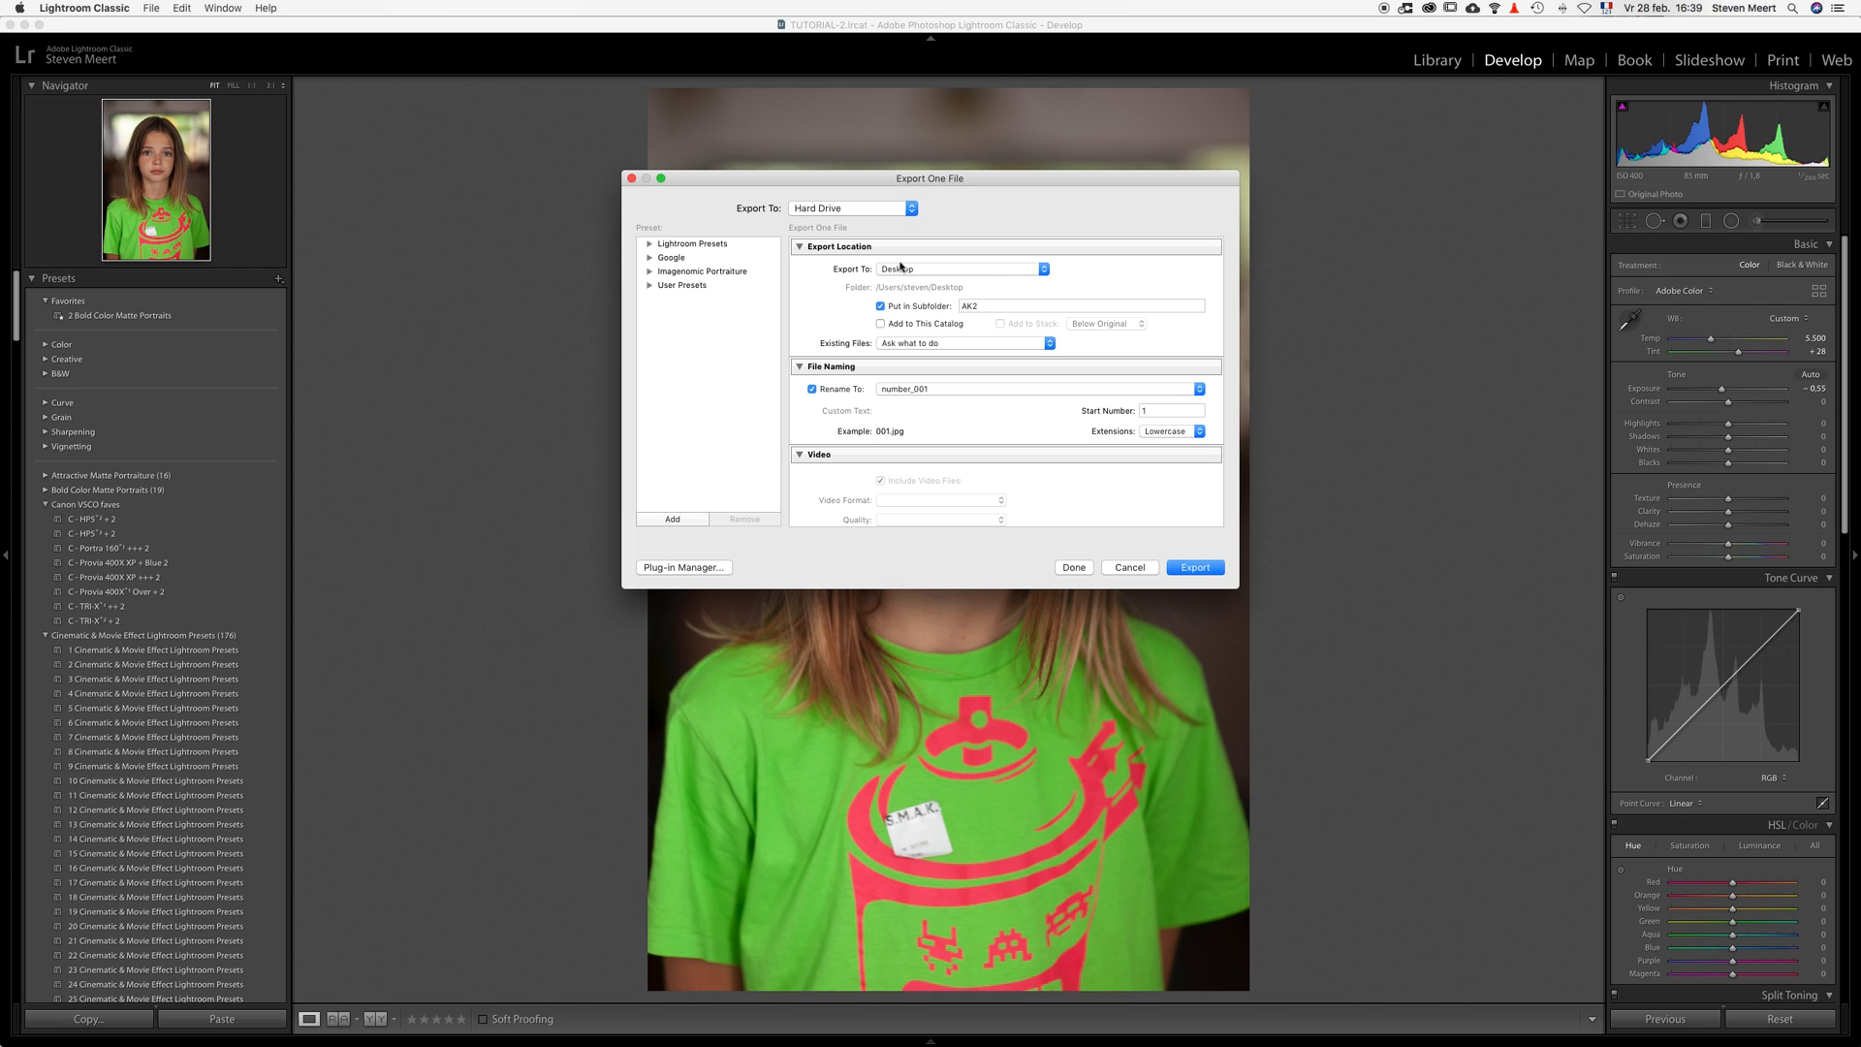
{"action": "left_click", "coordinate": [1045, 271]}
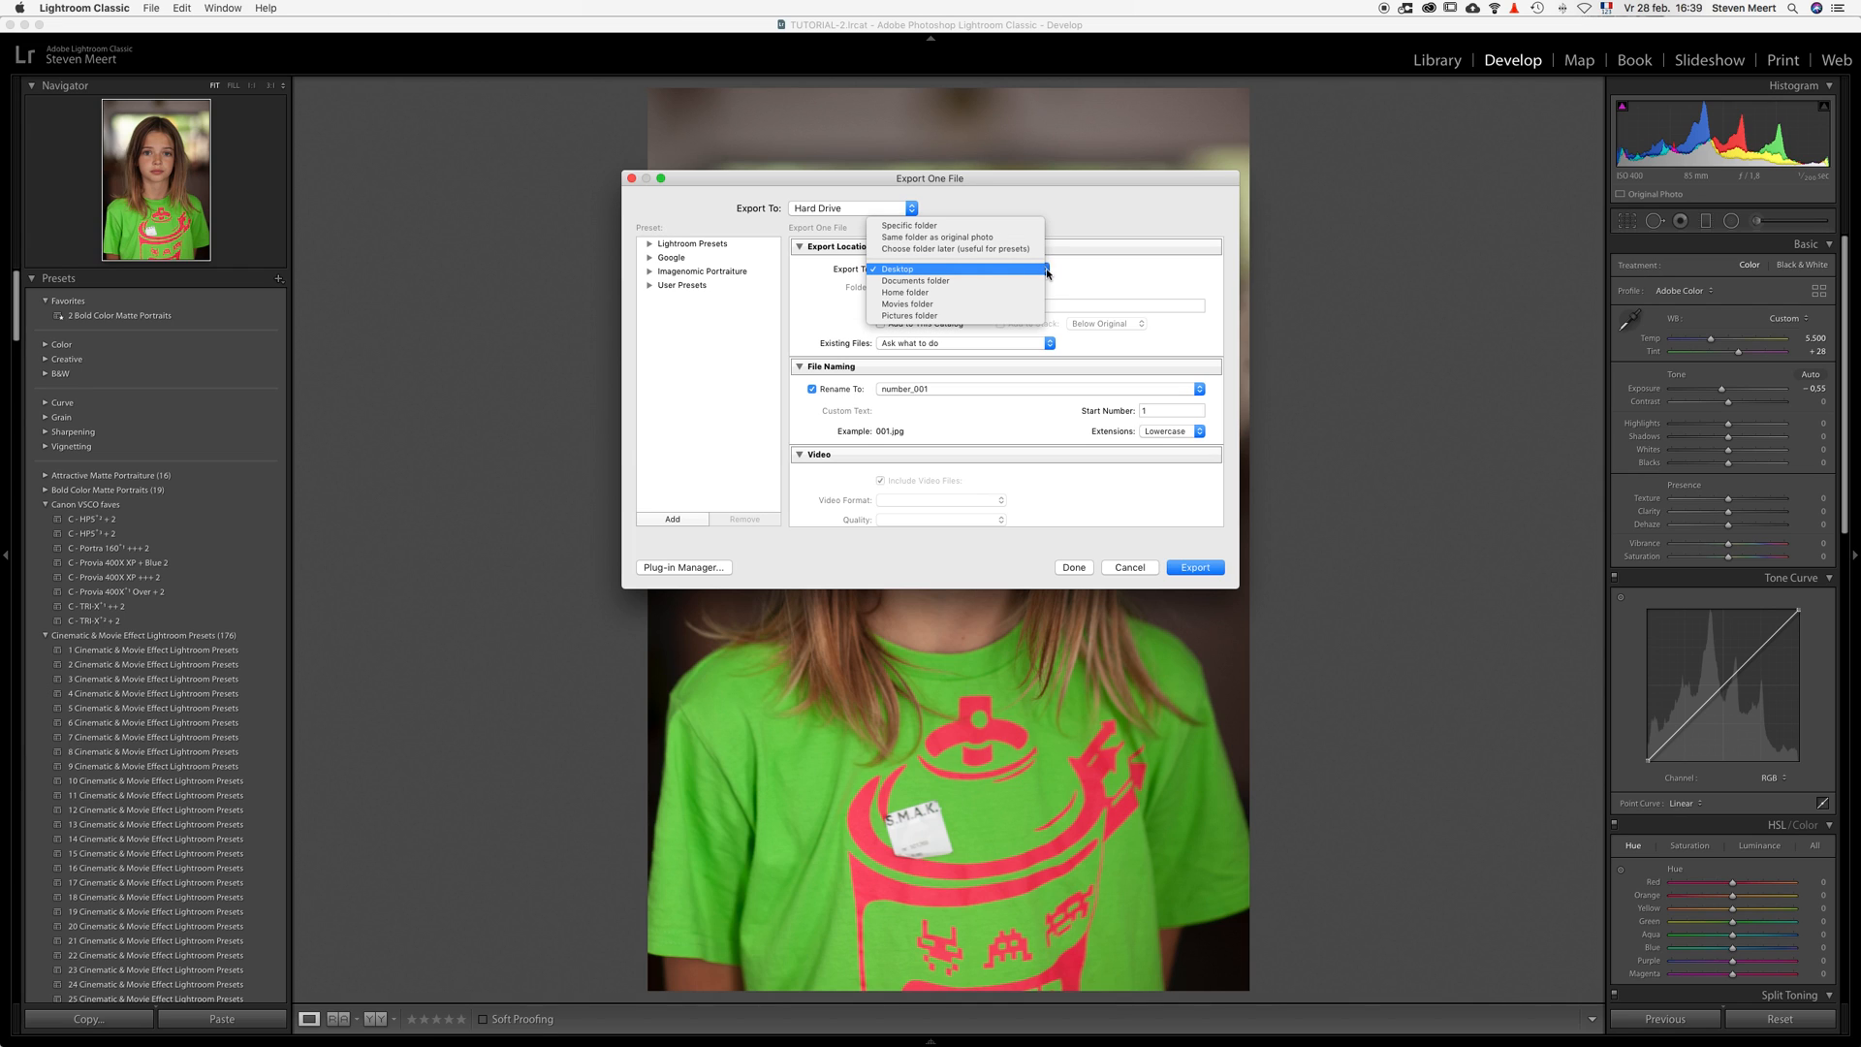
{"action": "left_click", "coordinate": [926, 225]}
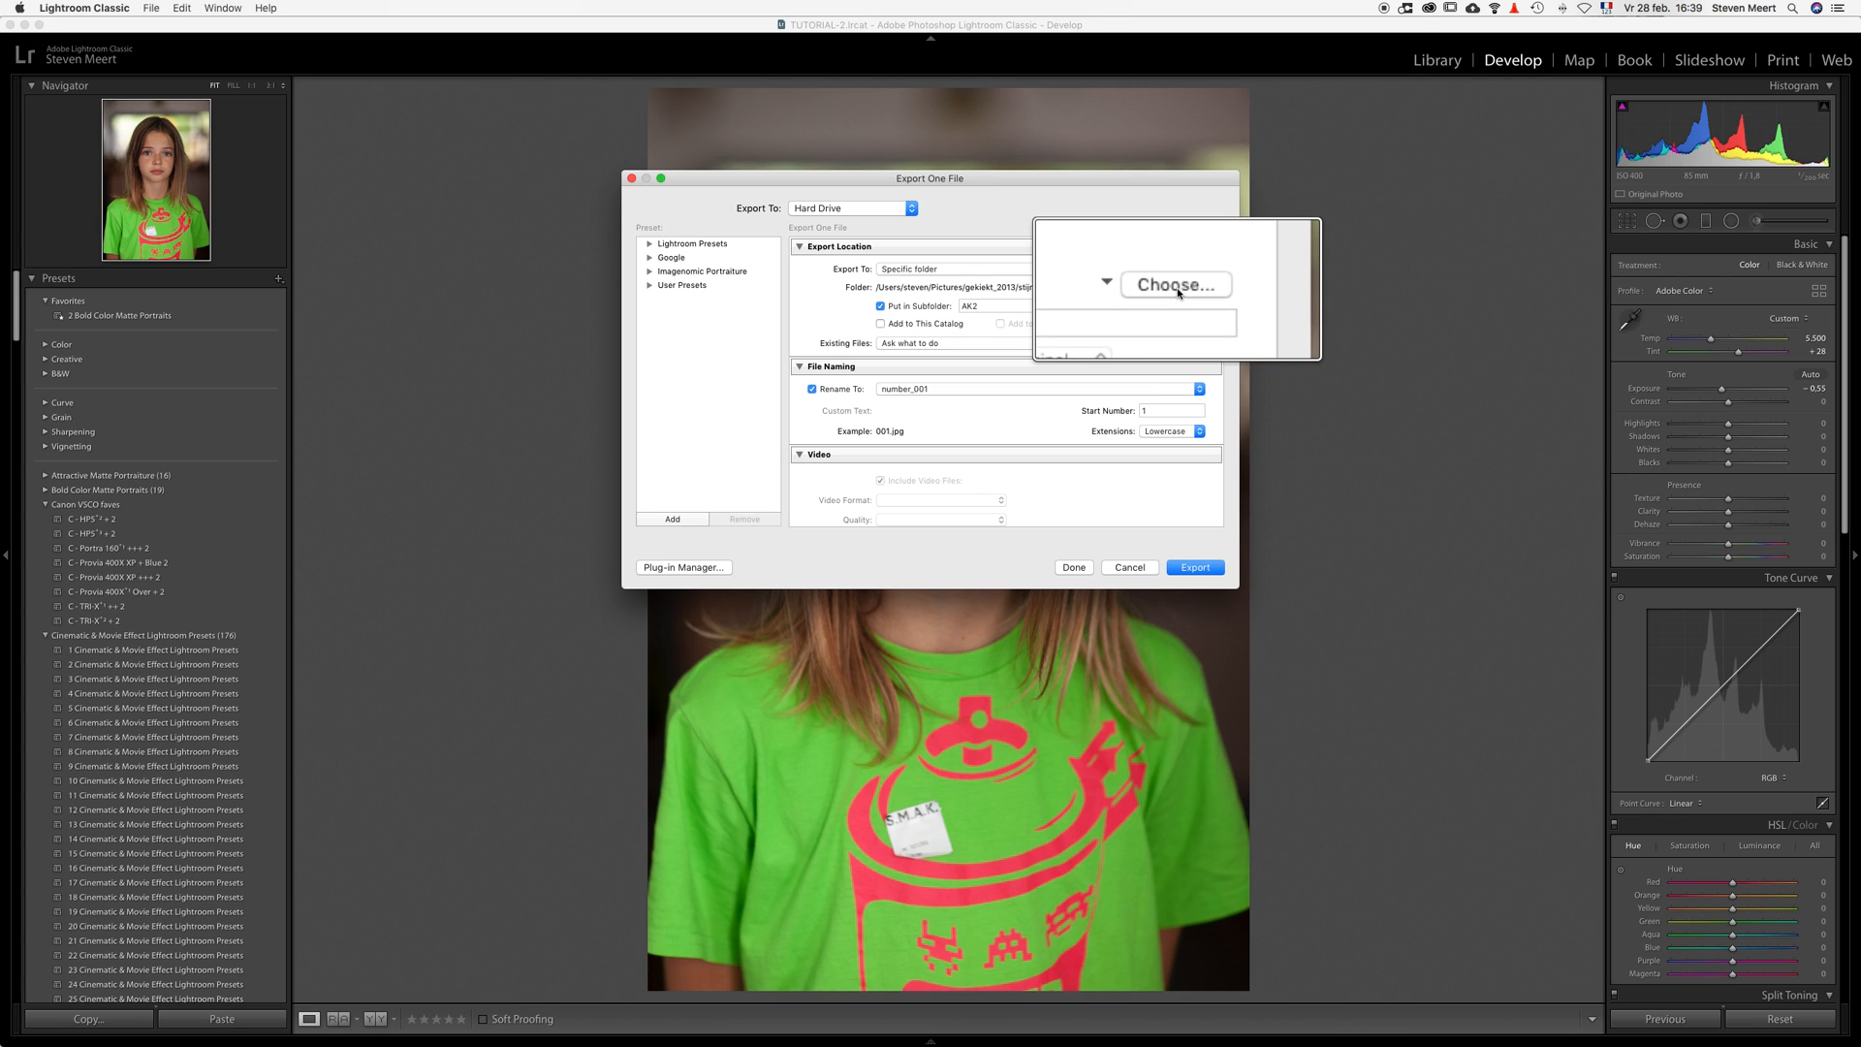
{"action": "left_click", "coordinate": [1046, 270]}
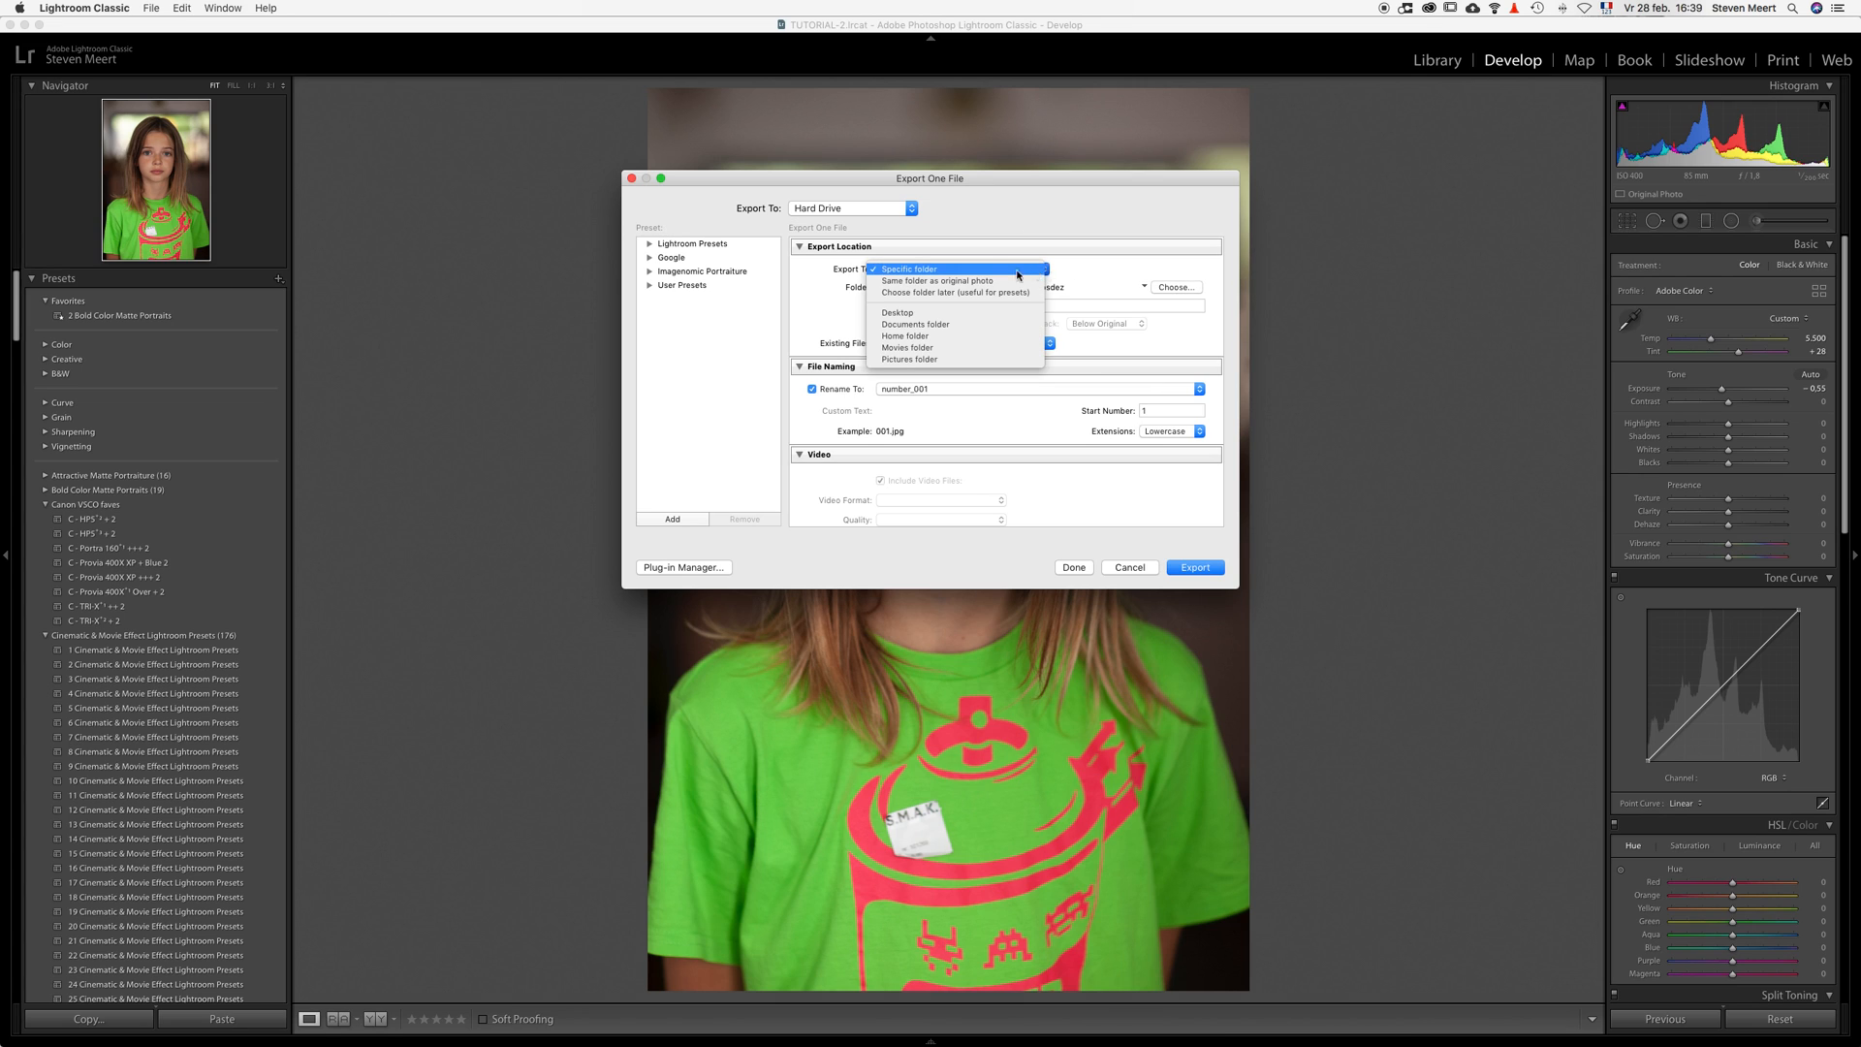
{"action": "left_click", "coordinate": [911, 313]}
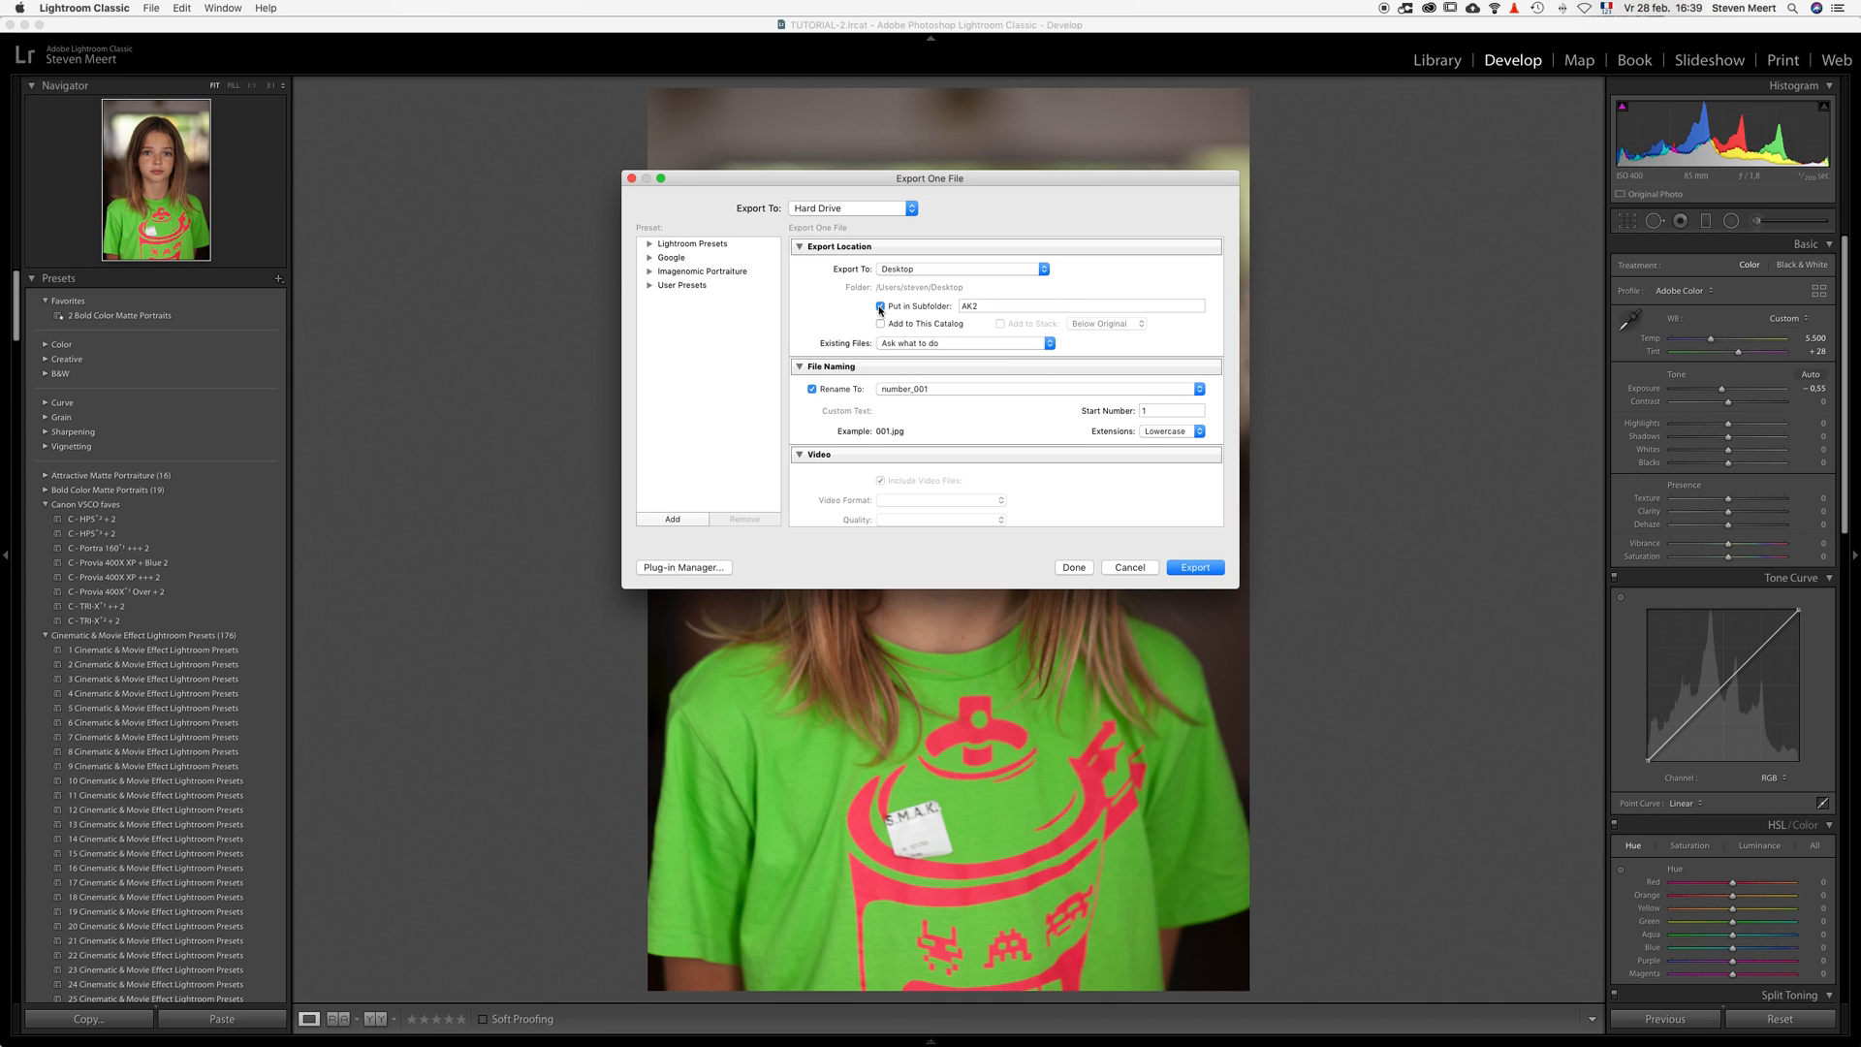
{"action": "double_click", "coordinate": [978, 305]}
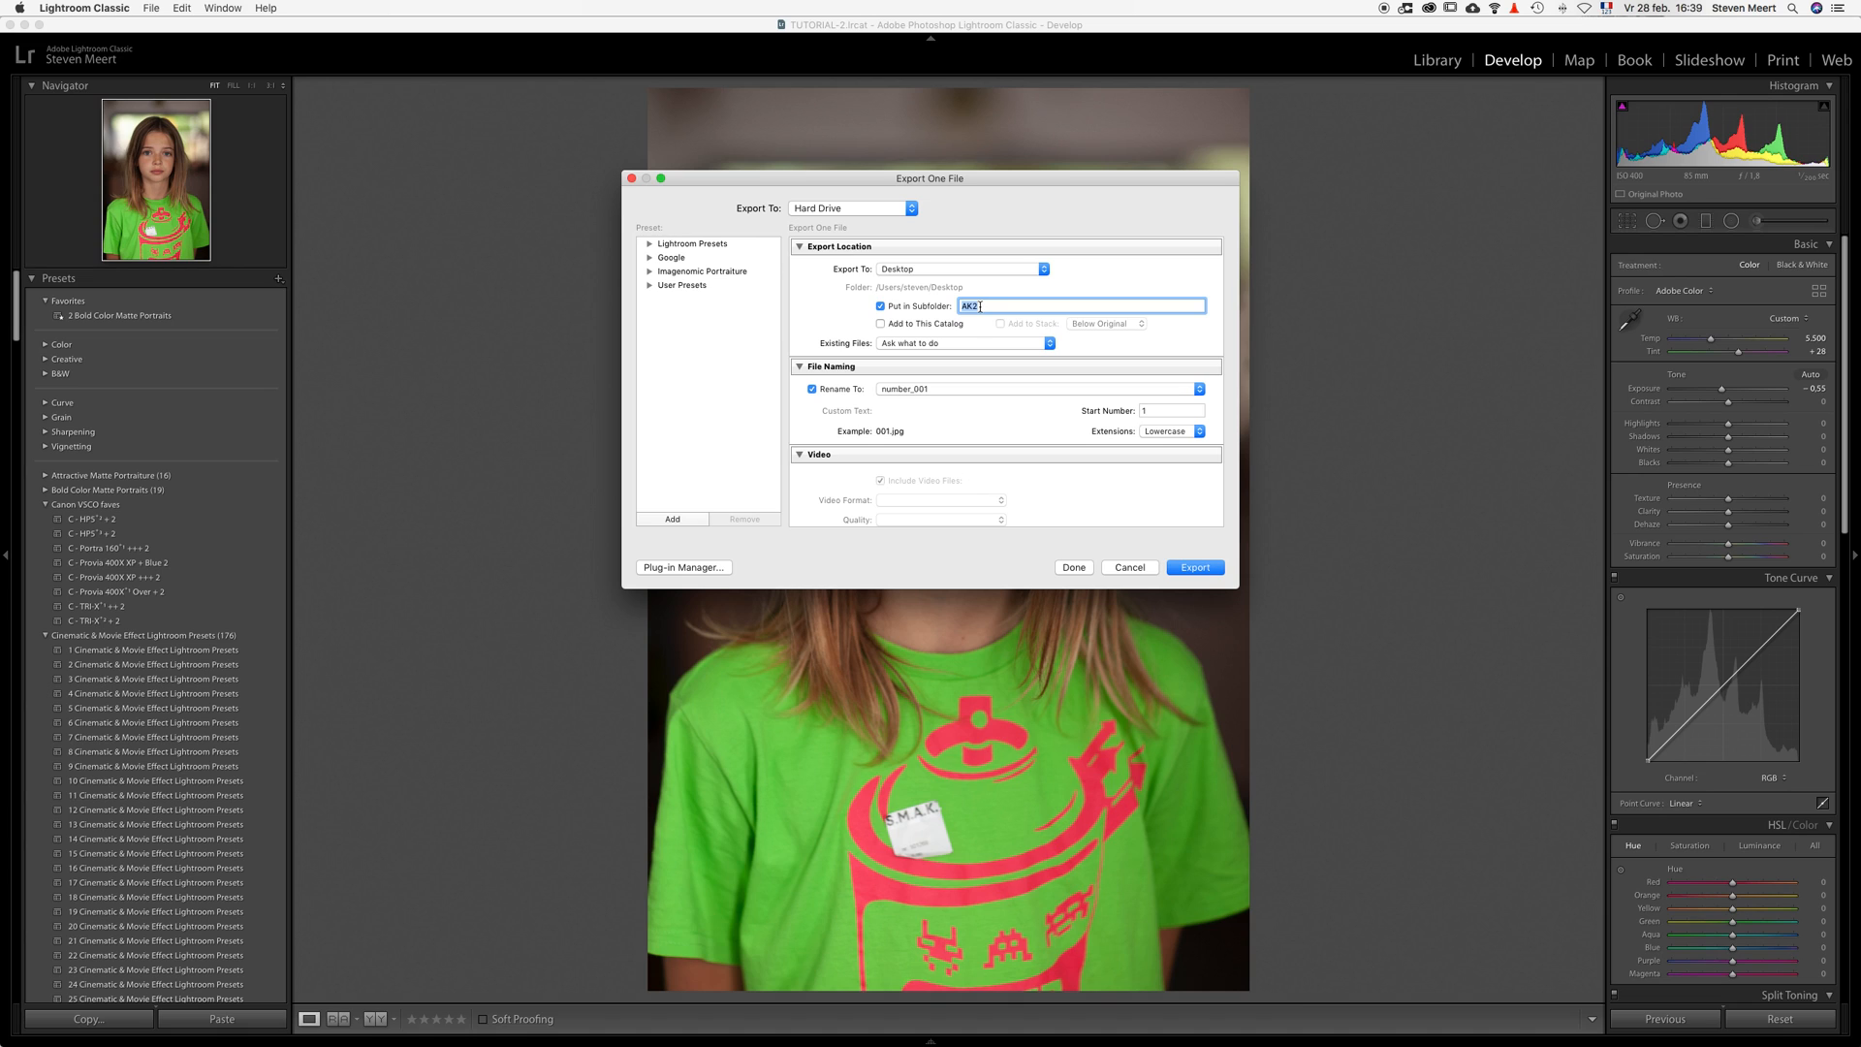
{"action": "type", "text": "Tutorial"}
Enable renaming on export with a custom filename template made of the text Tutorial_ followed by Sequence # (001)
{"action": "left_click", "coordinate": [812, 390]}
{"action": "left_click", "coordinate": [812, 390]}
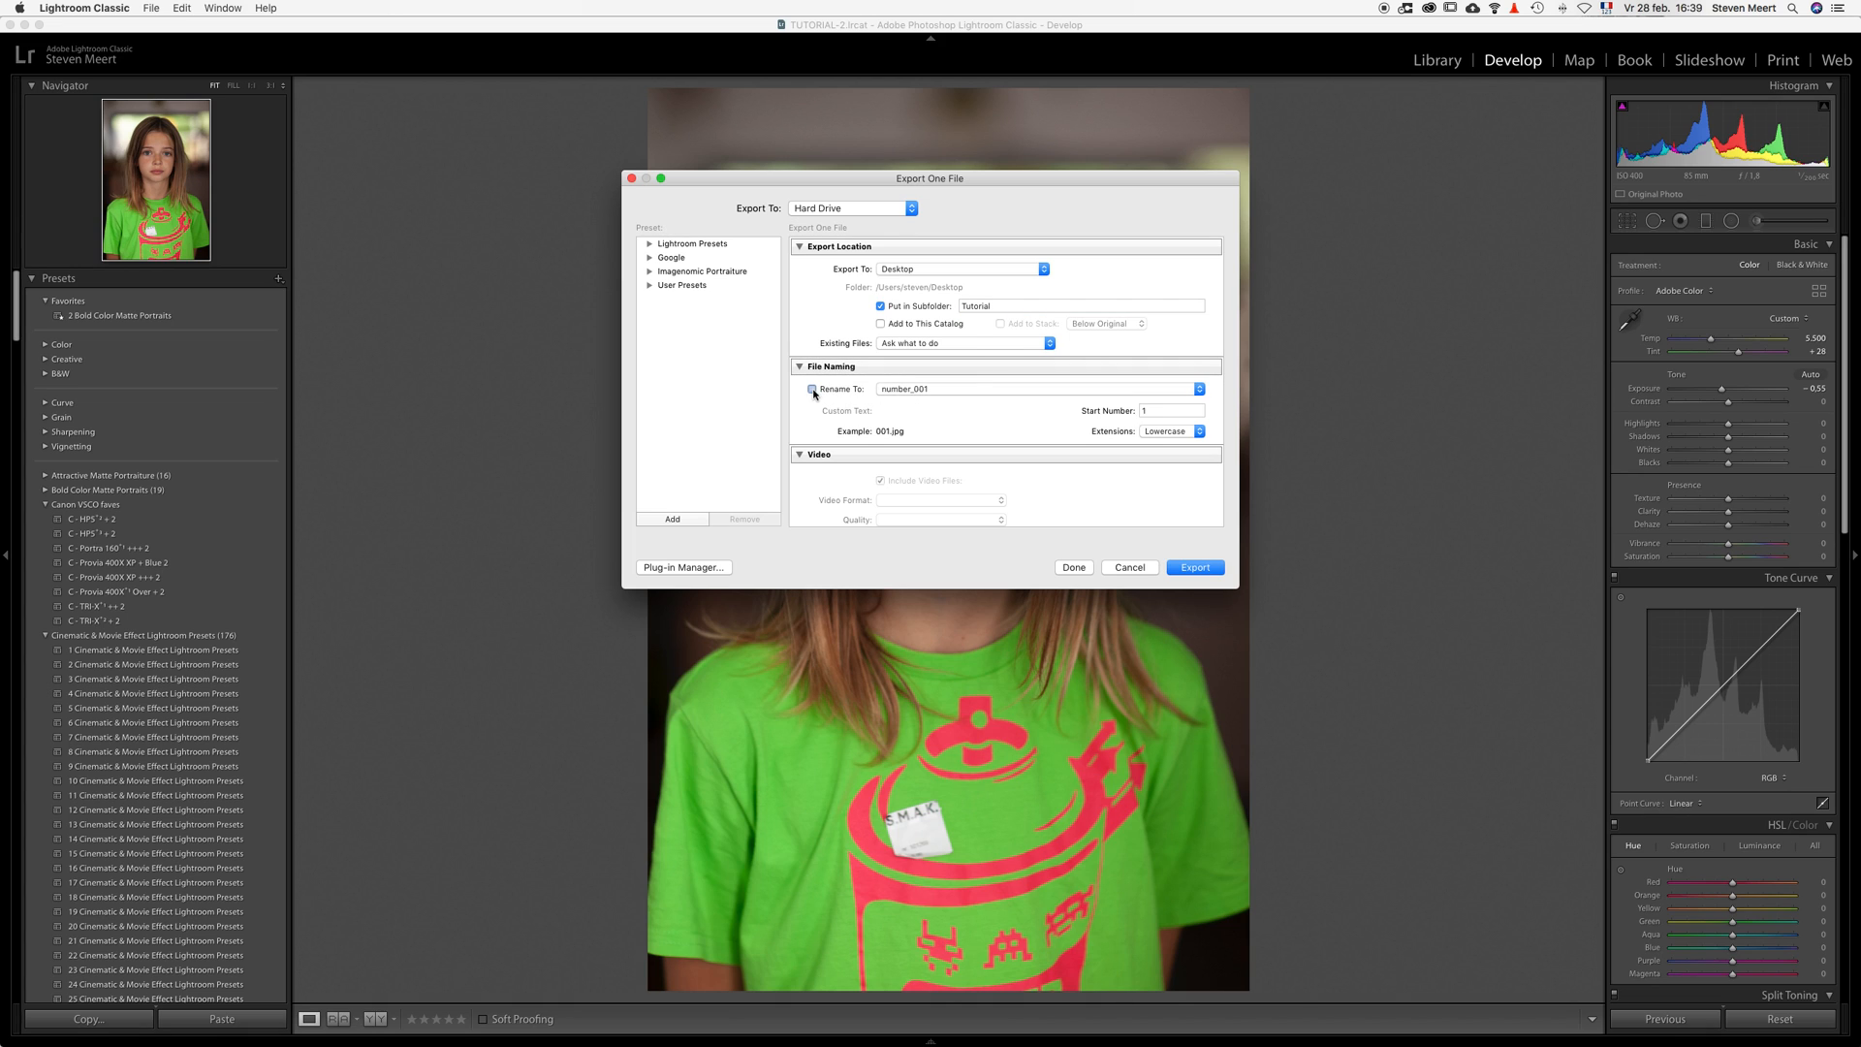
{"action": "left_click", "coordinate": [1204, 389]}
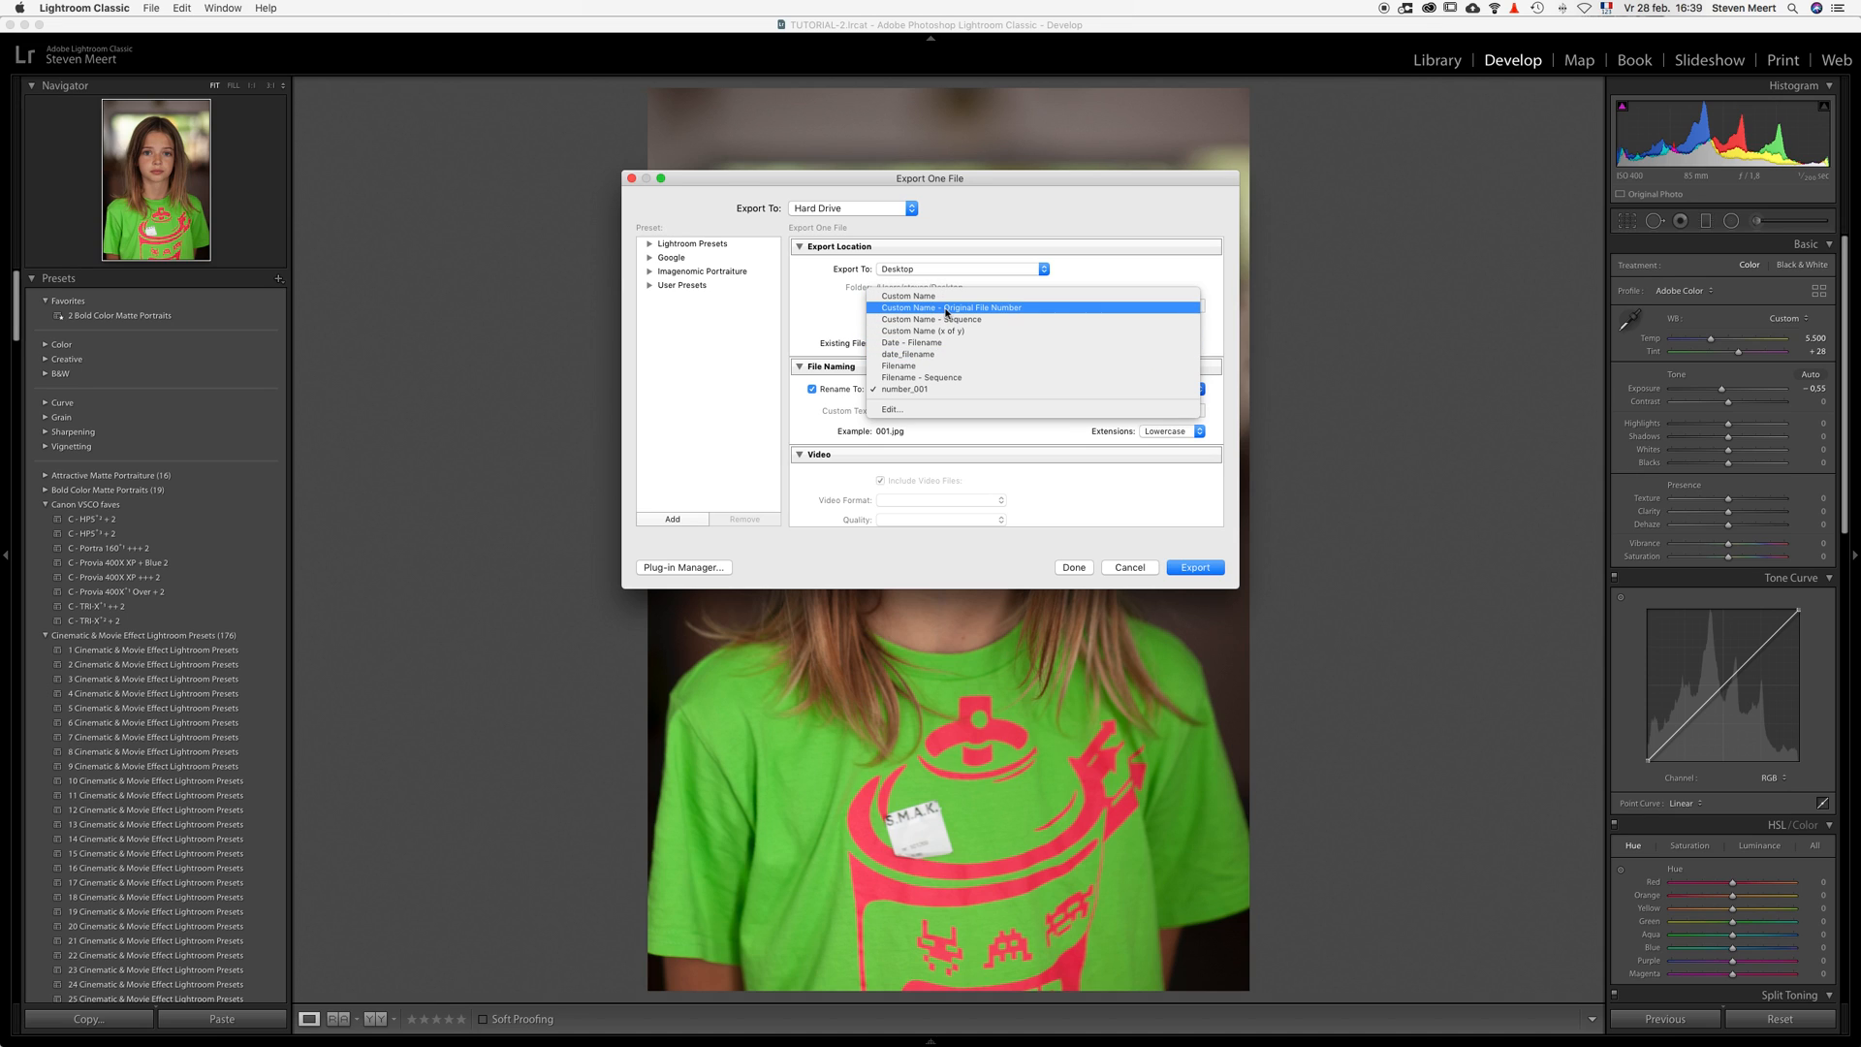
{"action": "left_click", "coordinate": [894, 411]}
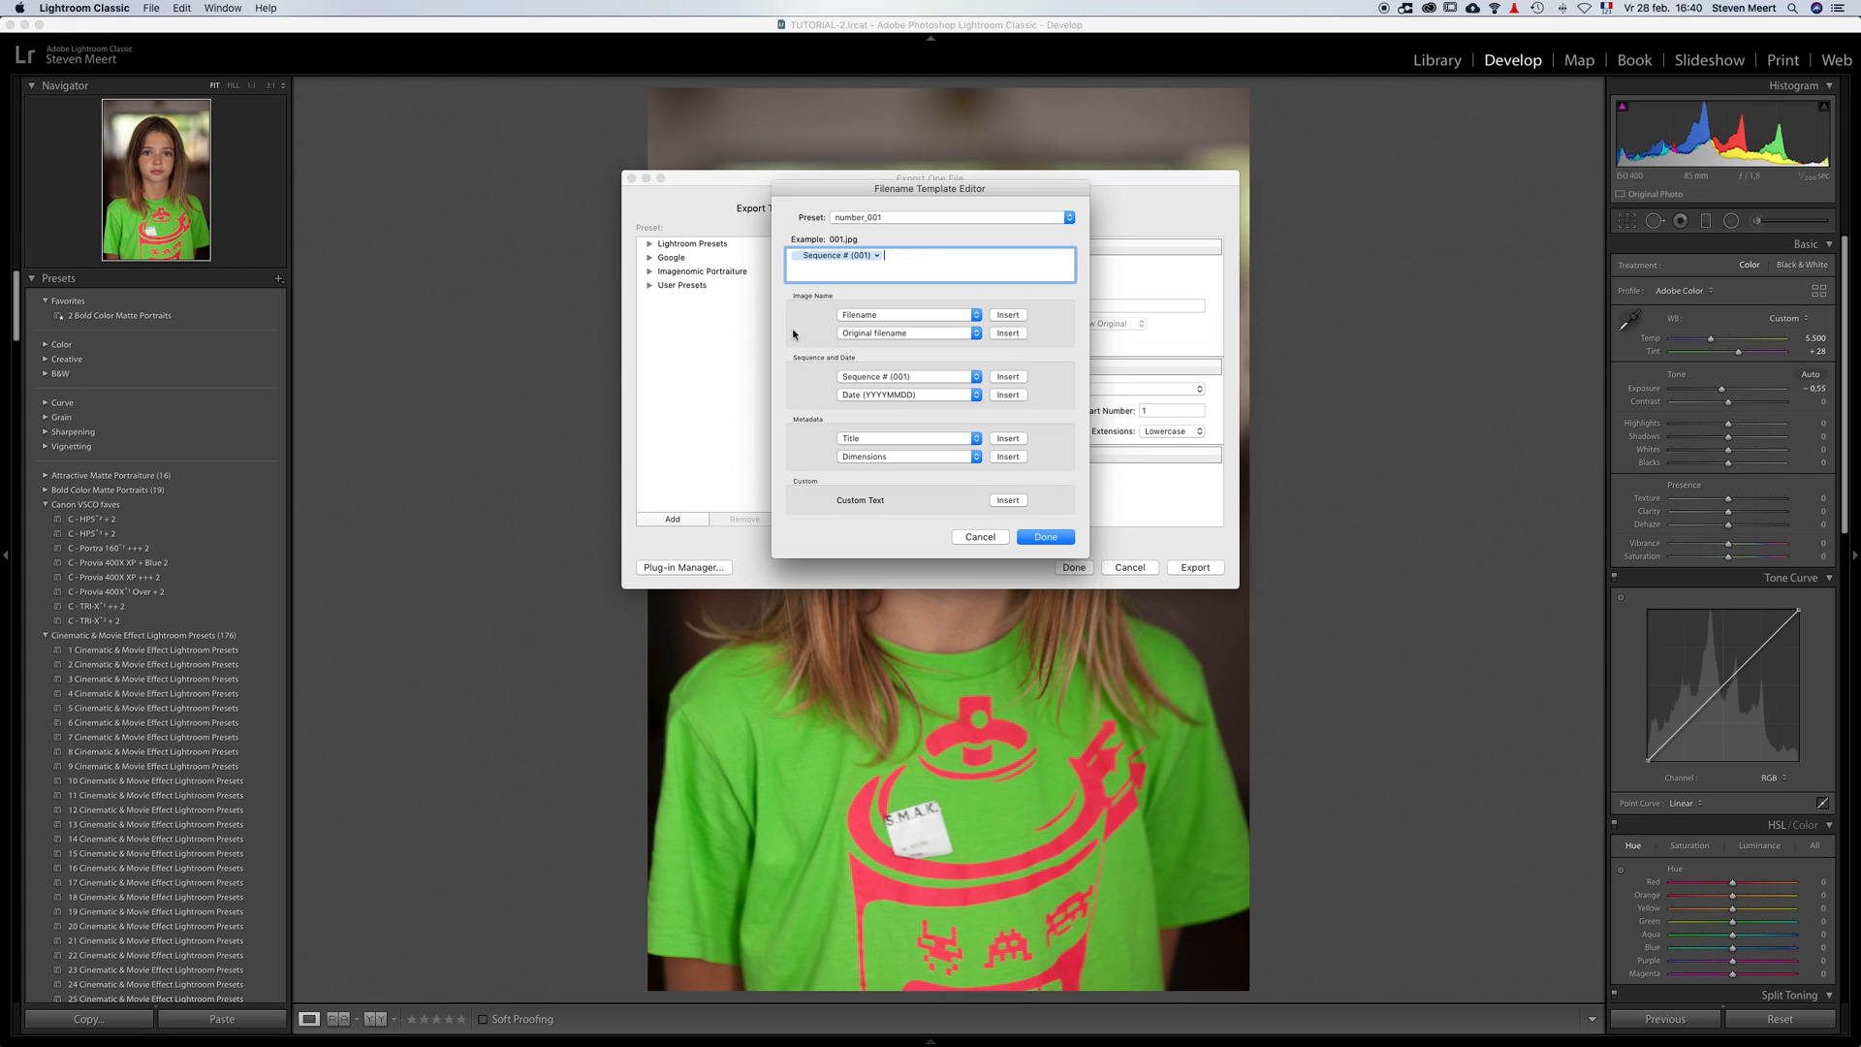
{"action": "left_click", "coordinate": [812, 258]}
{"action": "type", "text": "Tutorial_"}
{"action": "left_click", "coordinate": [977, 378]}
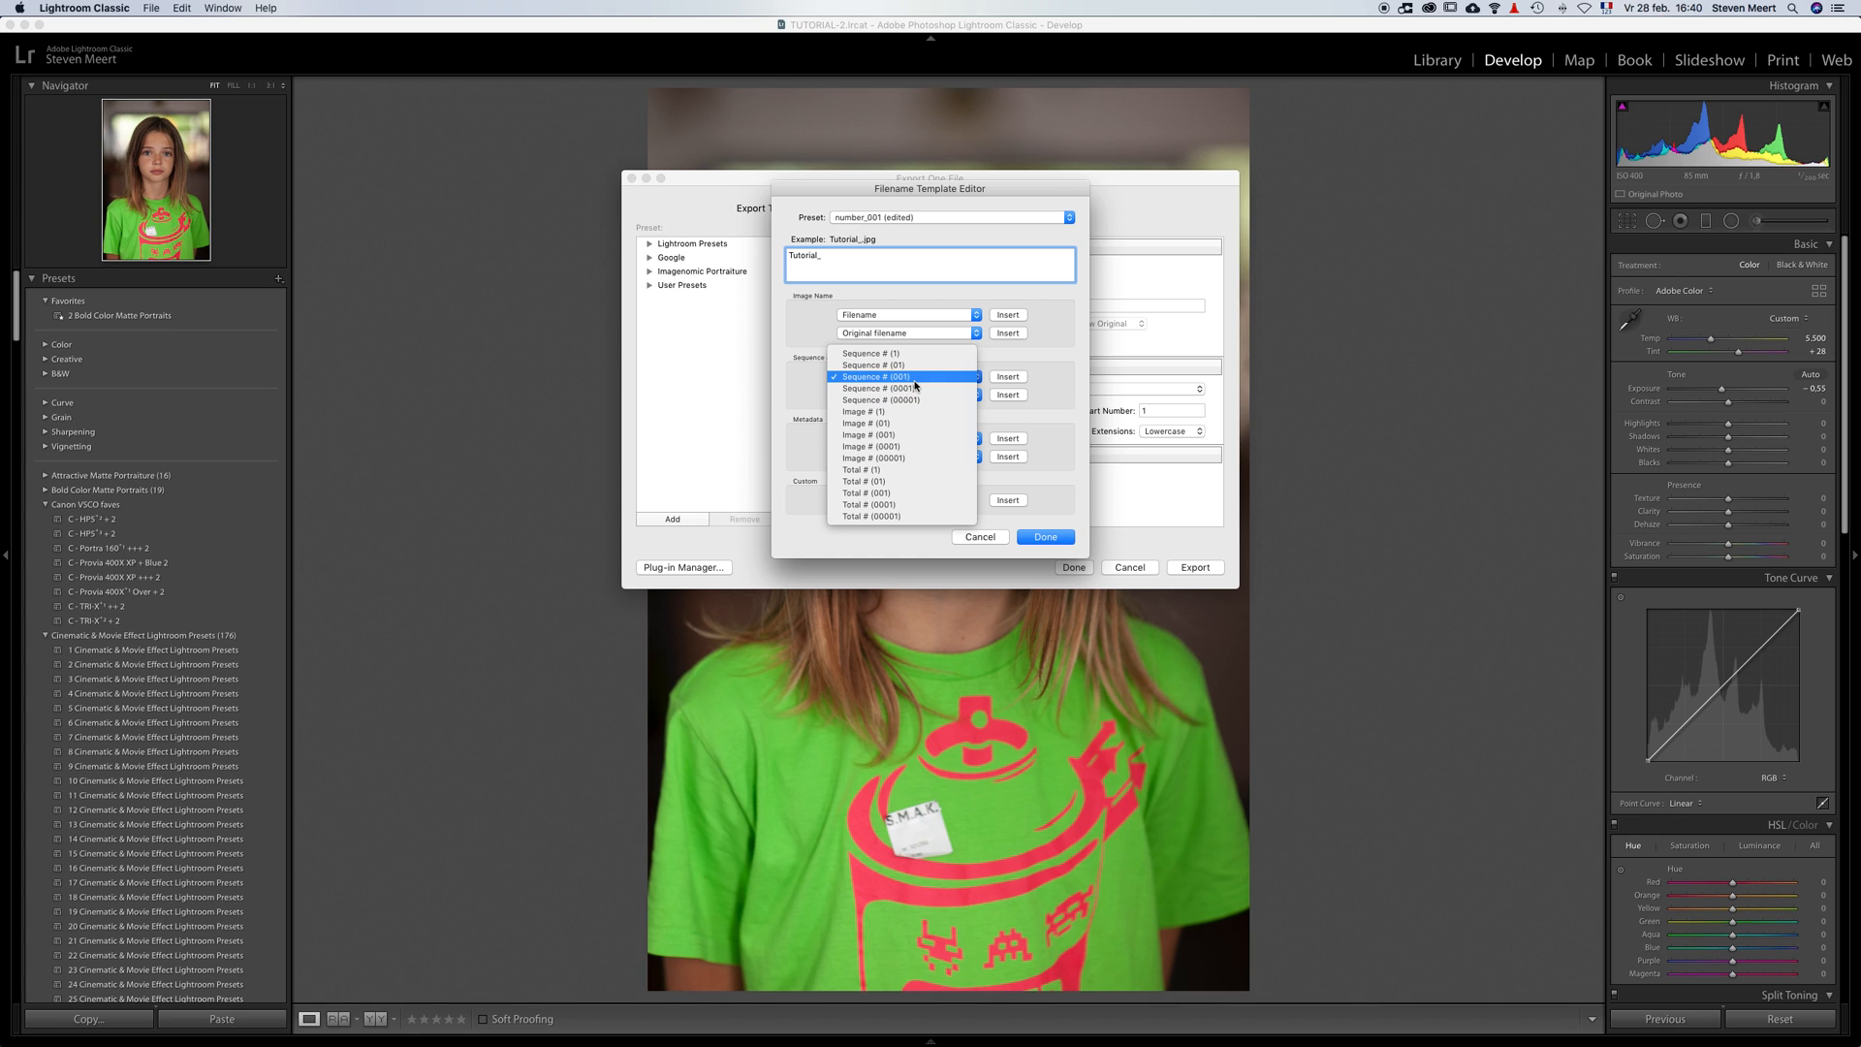
{"action": "left_click", "coordinate": [913, 379]}
{"action": "left_click", "coordinate": [1014, 377]}
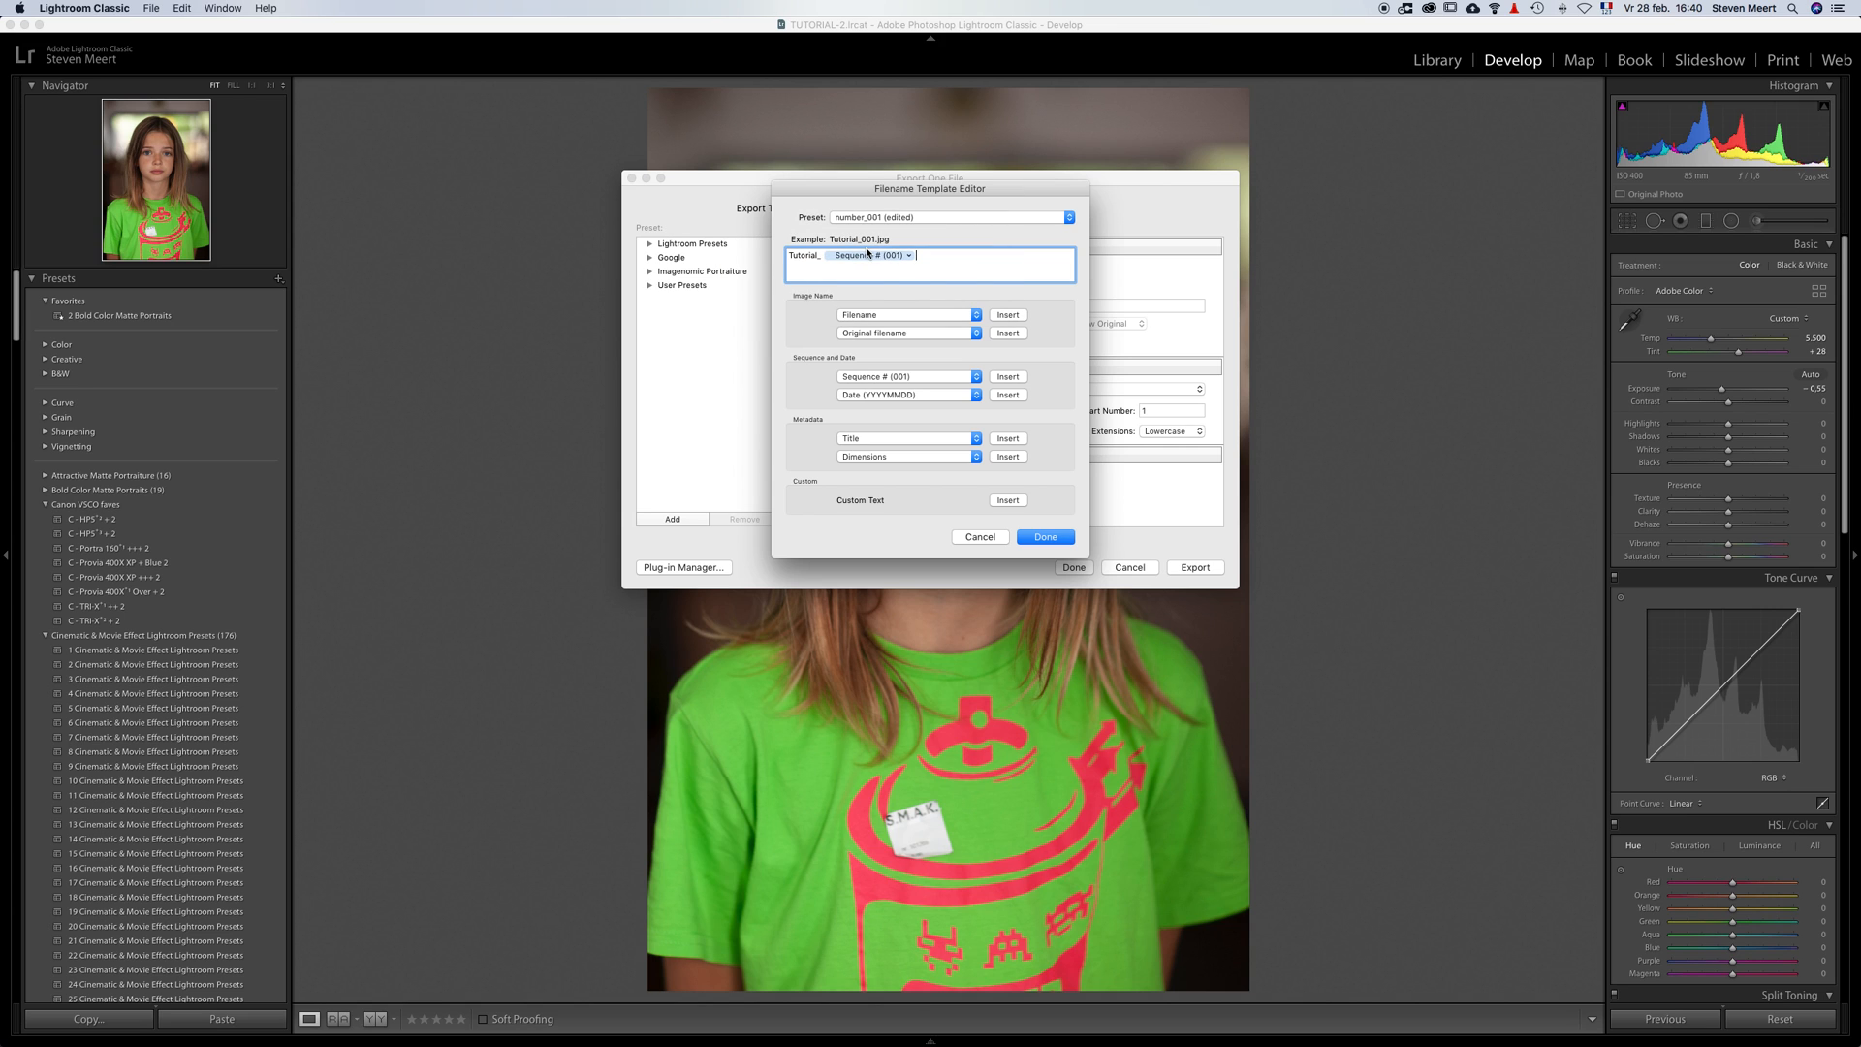
{"action": "left_click", "coordinate": [1047, 536]}
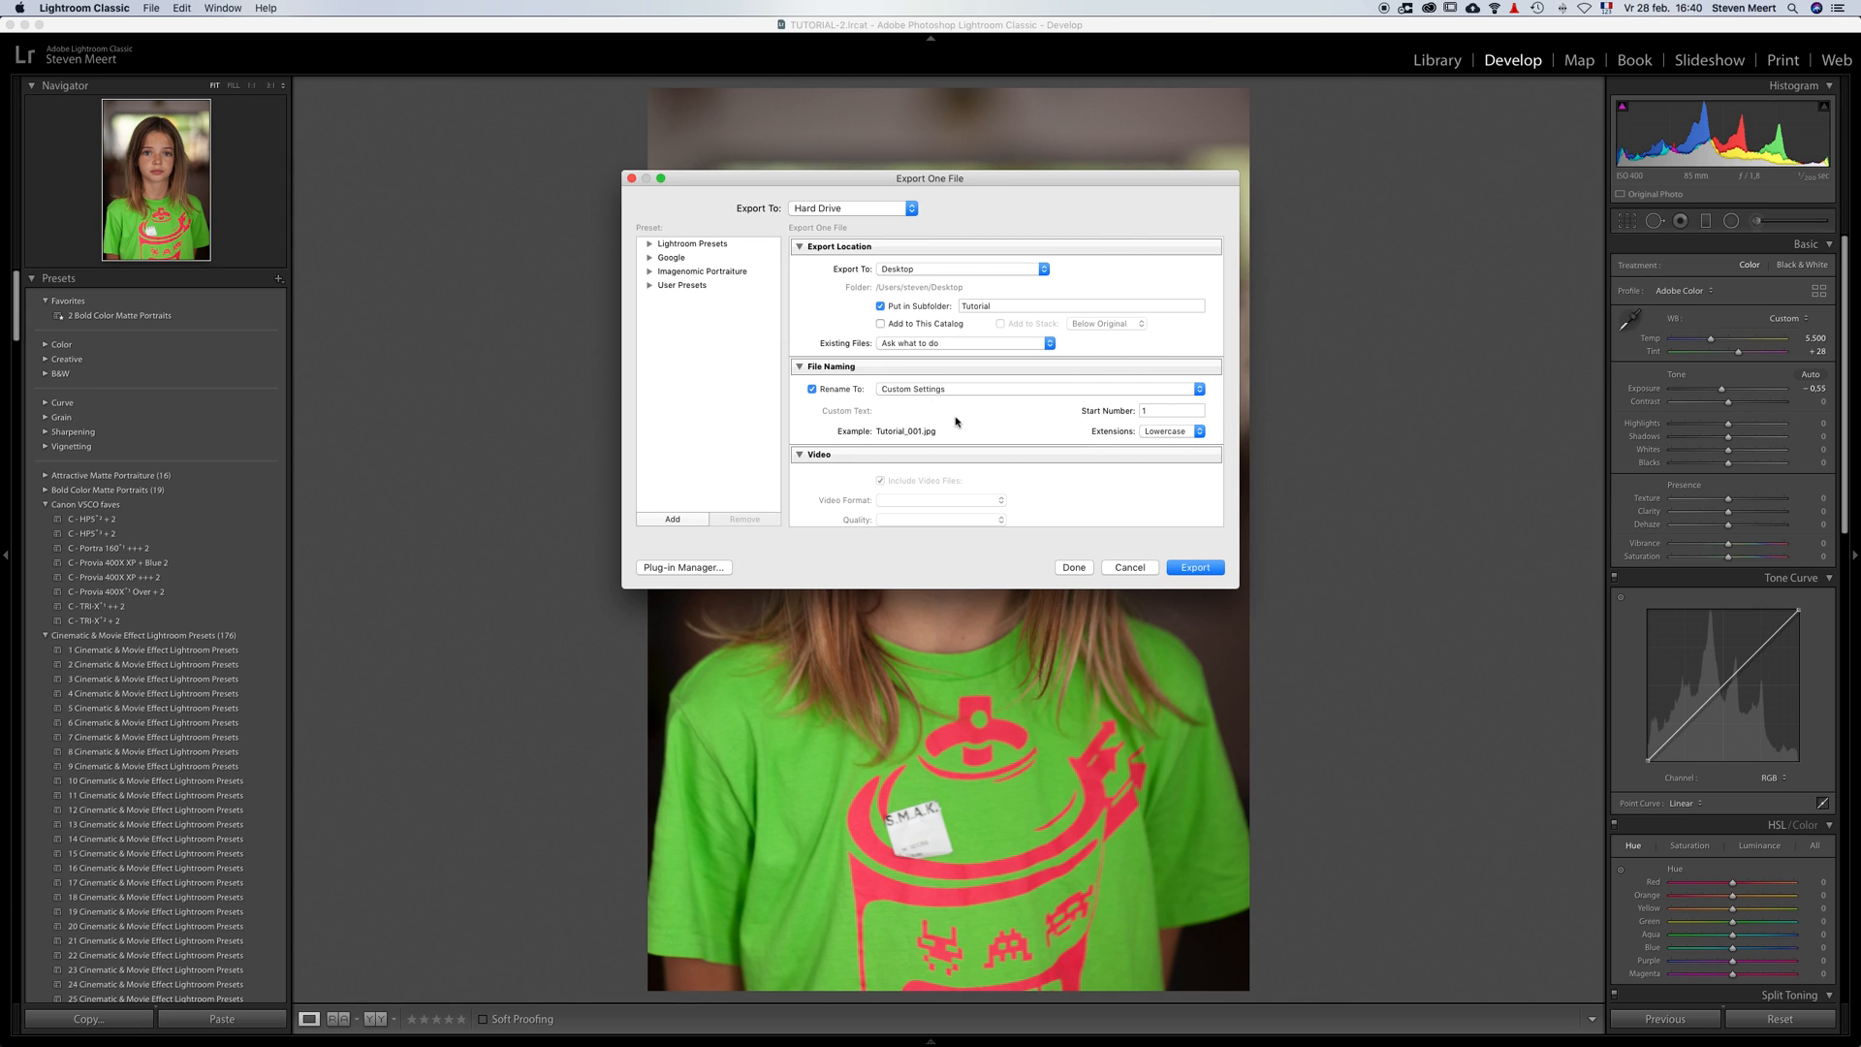
Set the JPEG quality of the exported file to 100
{"action": "scroll", "coordinate": [1030, 466], "scroll_direction": "down", "scroll_amount": 5}
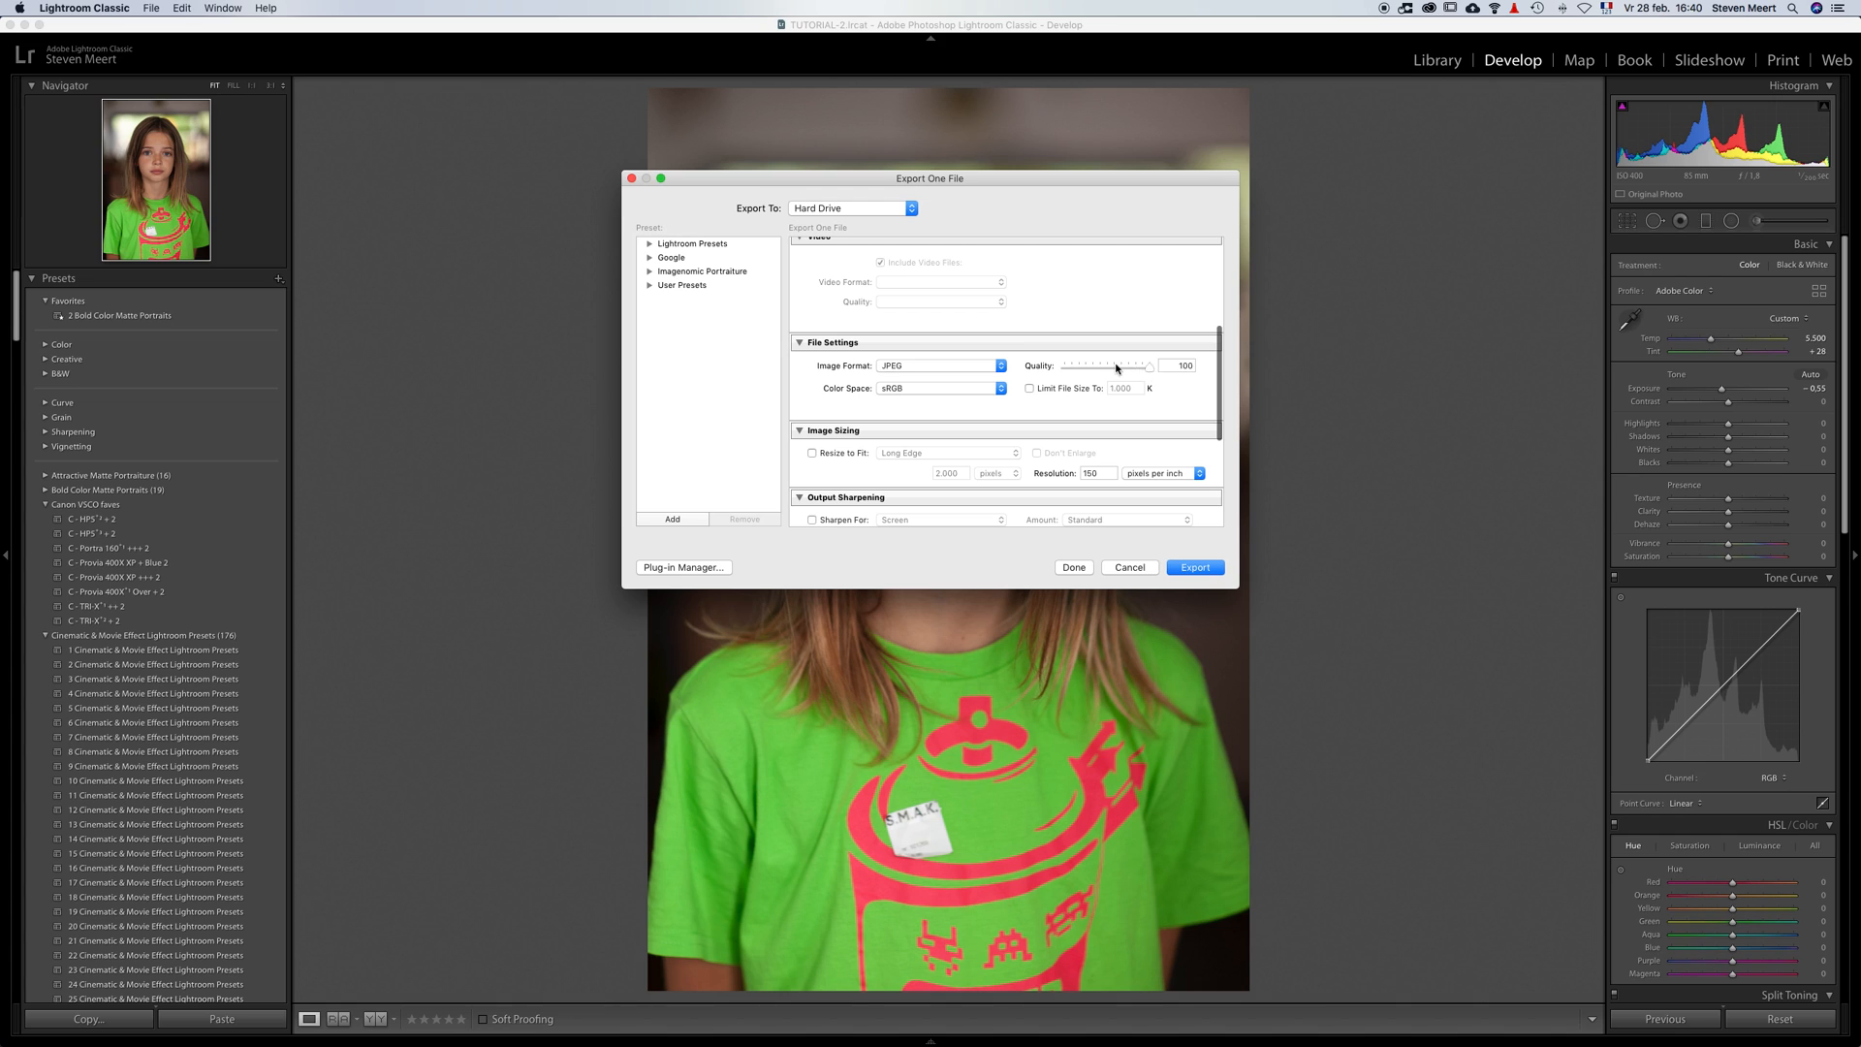
{"action": "mouse_move", "coordinate": [1158, 368]}
{"action": "left_mouse_down"}
{"action": "mouse_move", "coordinate": [1122, 370]}
{"action": "mouse_move", "coordinate": [1189, 370]}
{"action": "left_mouse_up"}
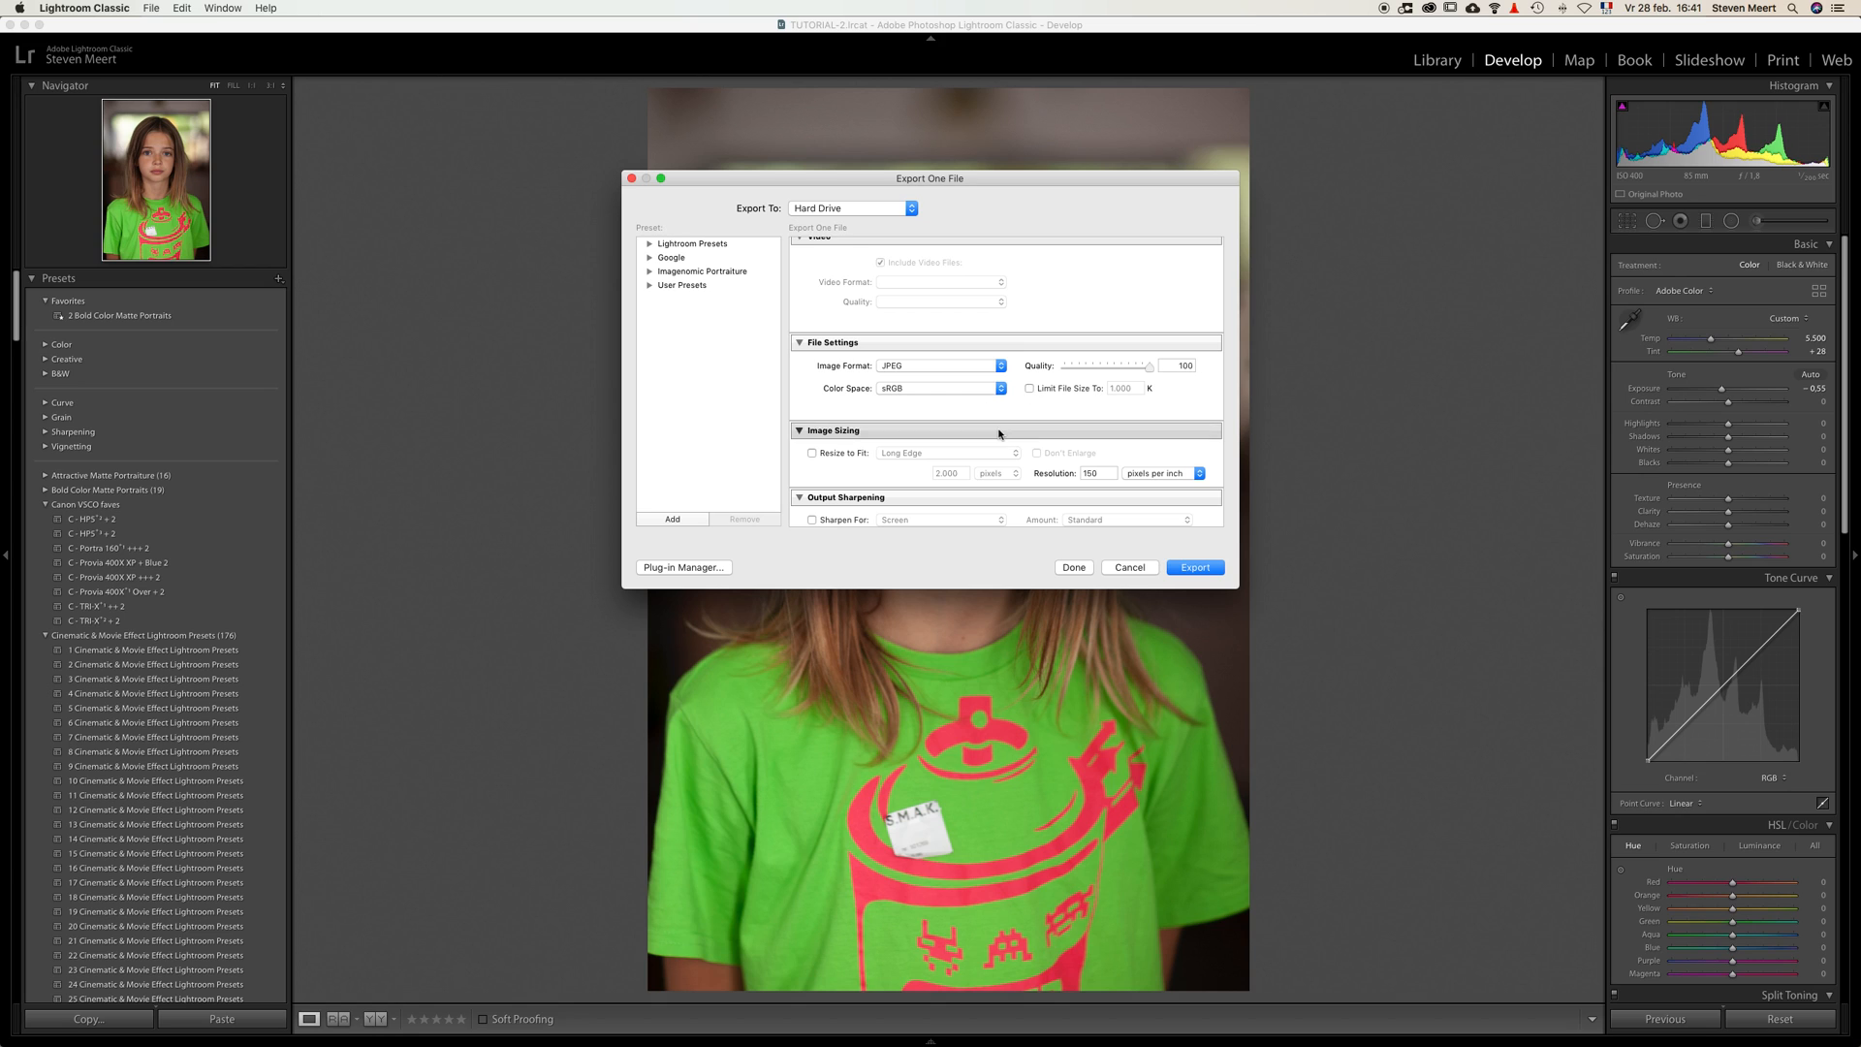
{"action": "scroll", "coordinate": [998, 432], "scroll_direction": "down", "scroll_amount": 3}
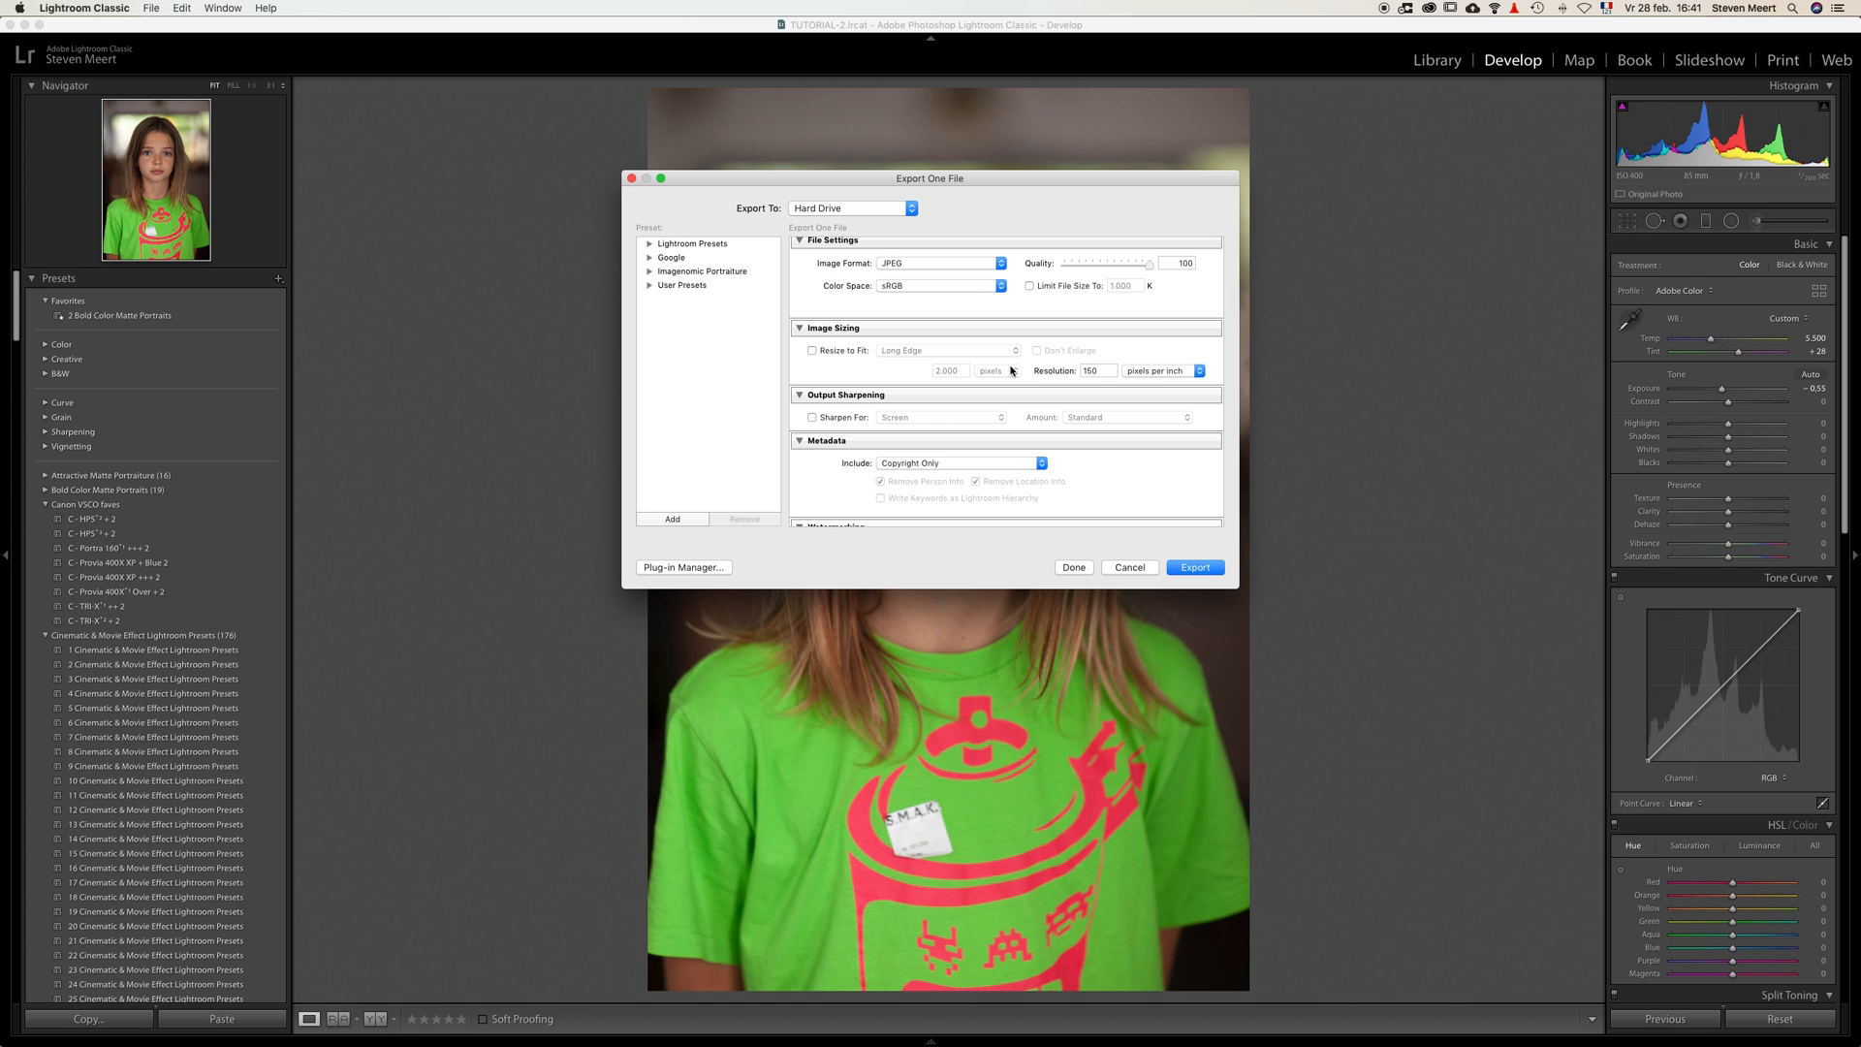
{"action": "scroll", "coordinate": [1077, 402], "scroll_direction": "down", "scroll_amount": 5}
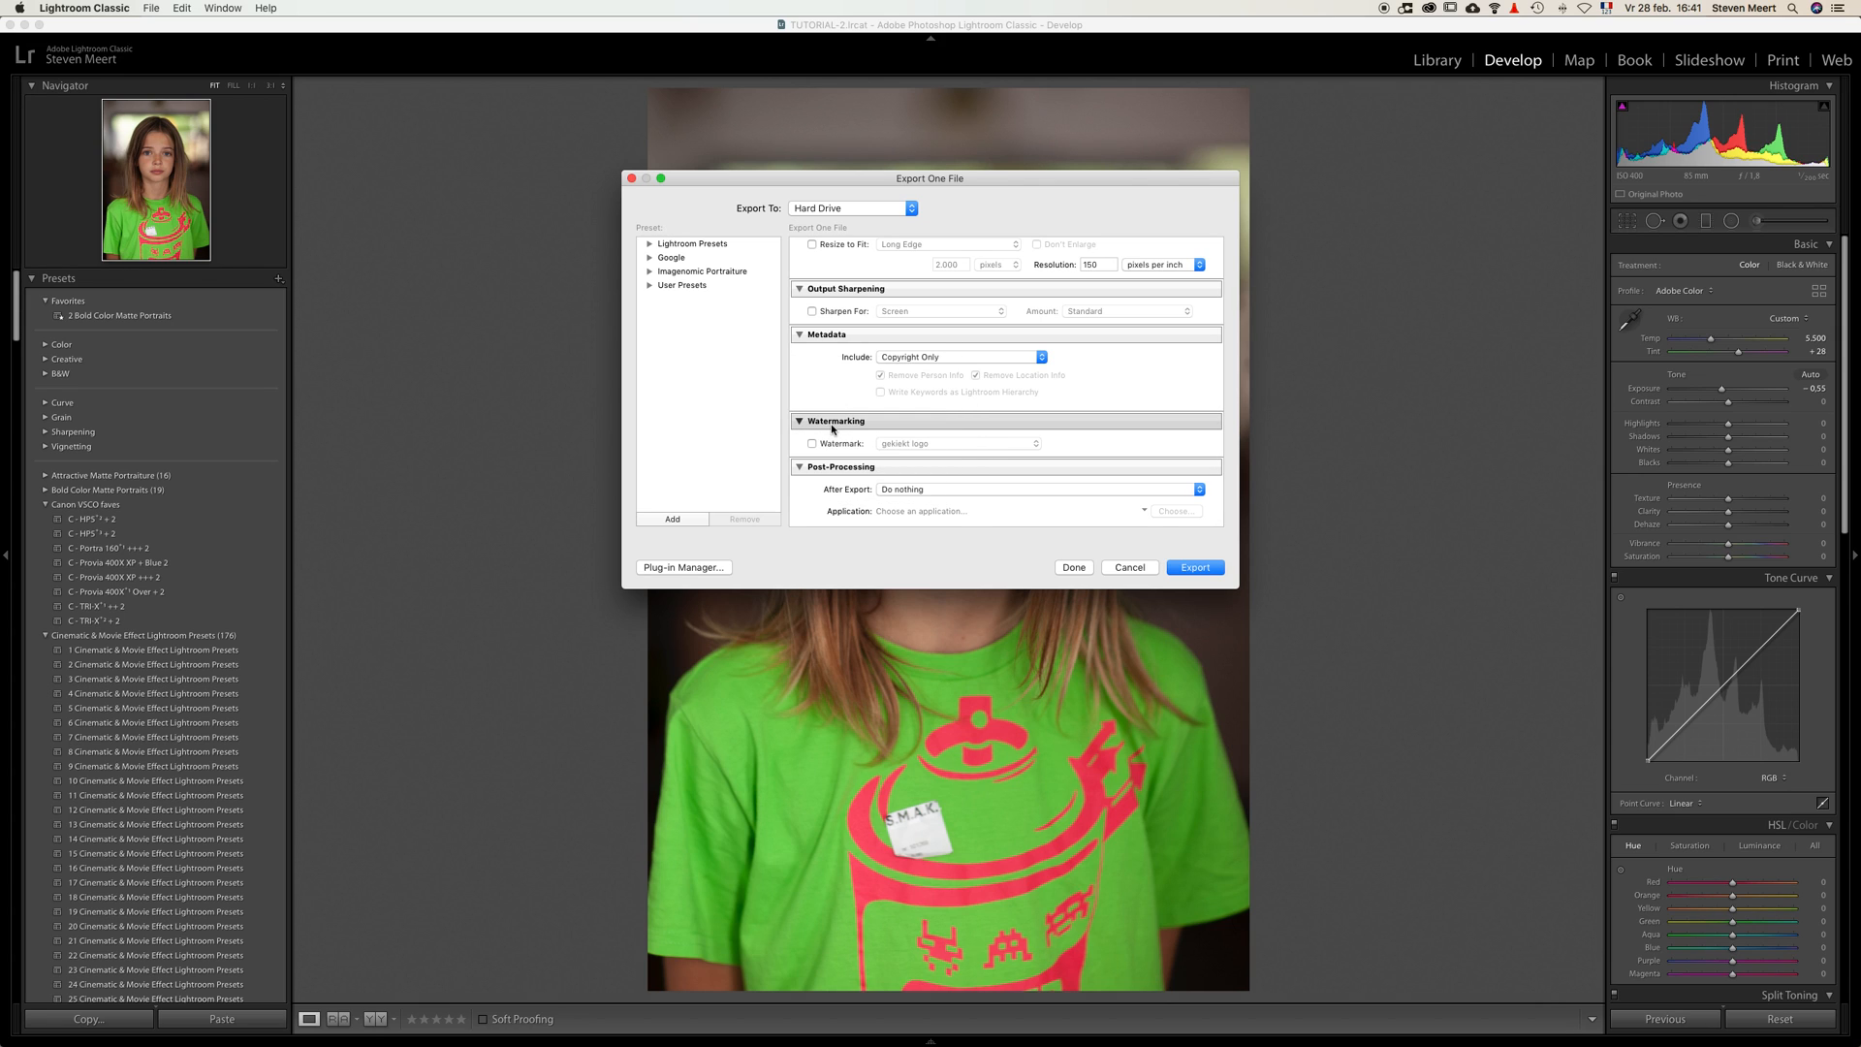
{"action": "left_click", "coordinate": [812, 444]}
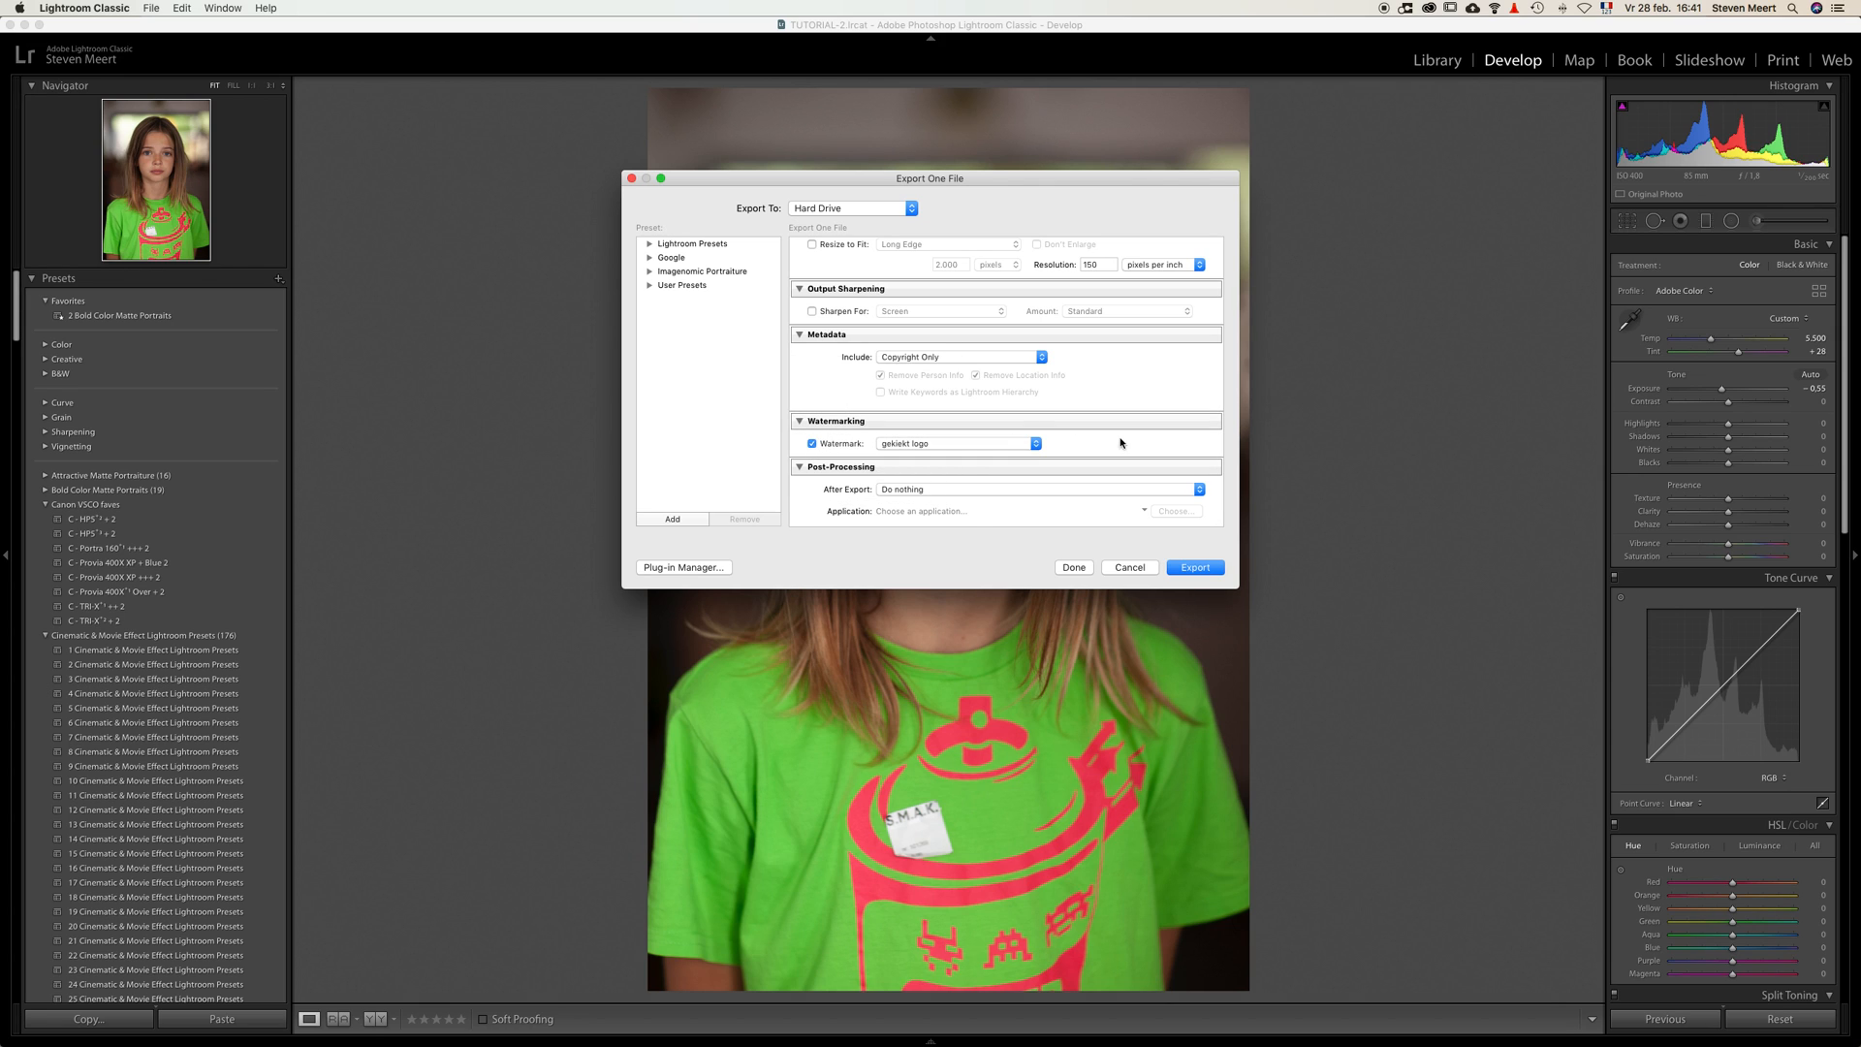
{"action": "left_click", "coordinate": [1036, 444]}
{"action": "left_click", "coordinate": [930, 484]}
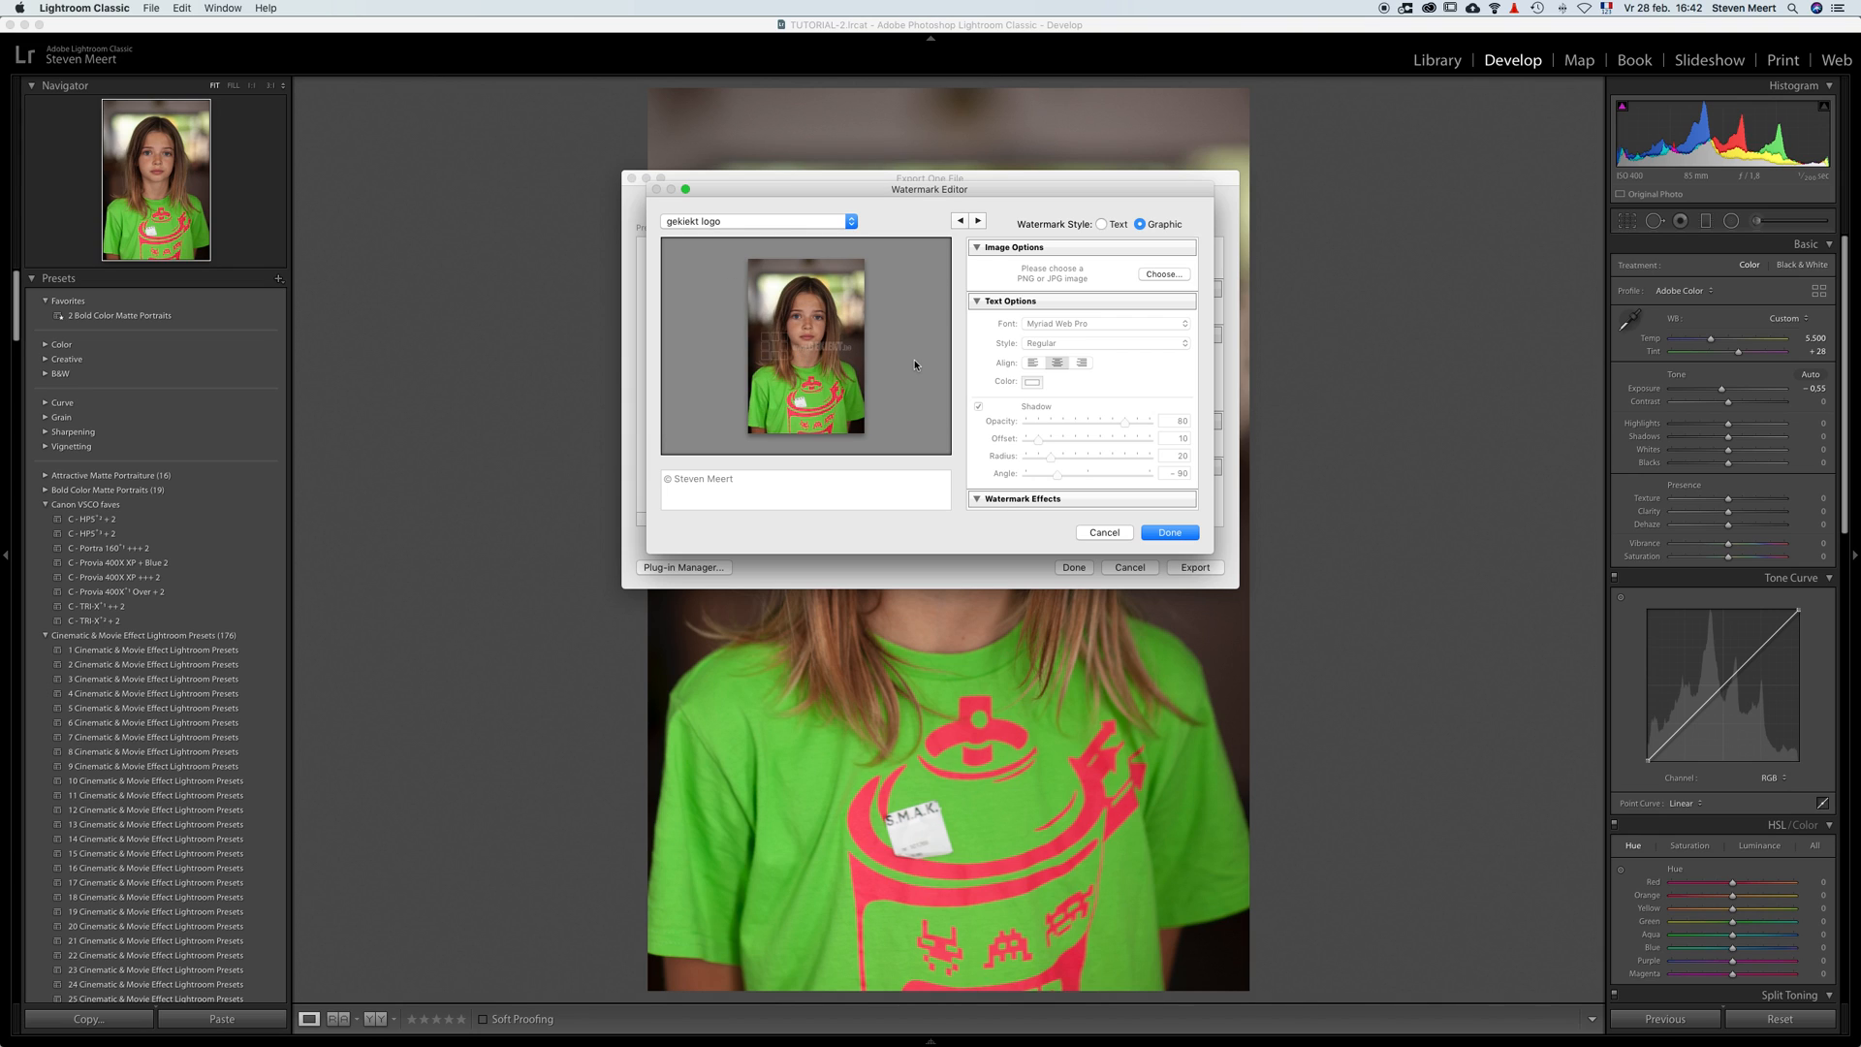
{"action": "left_click", "coordinate": [1105, 533]}
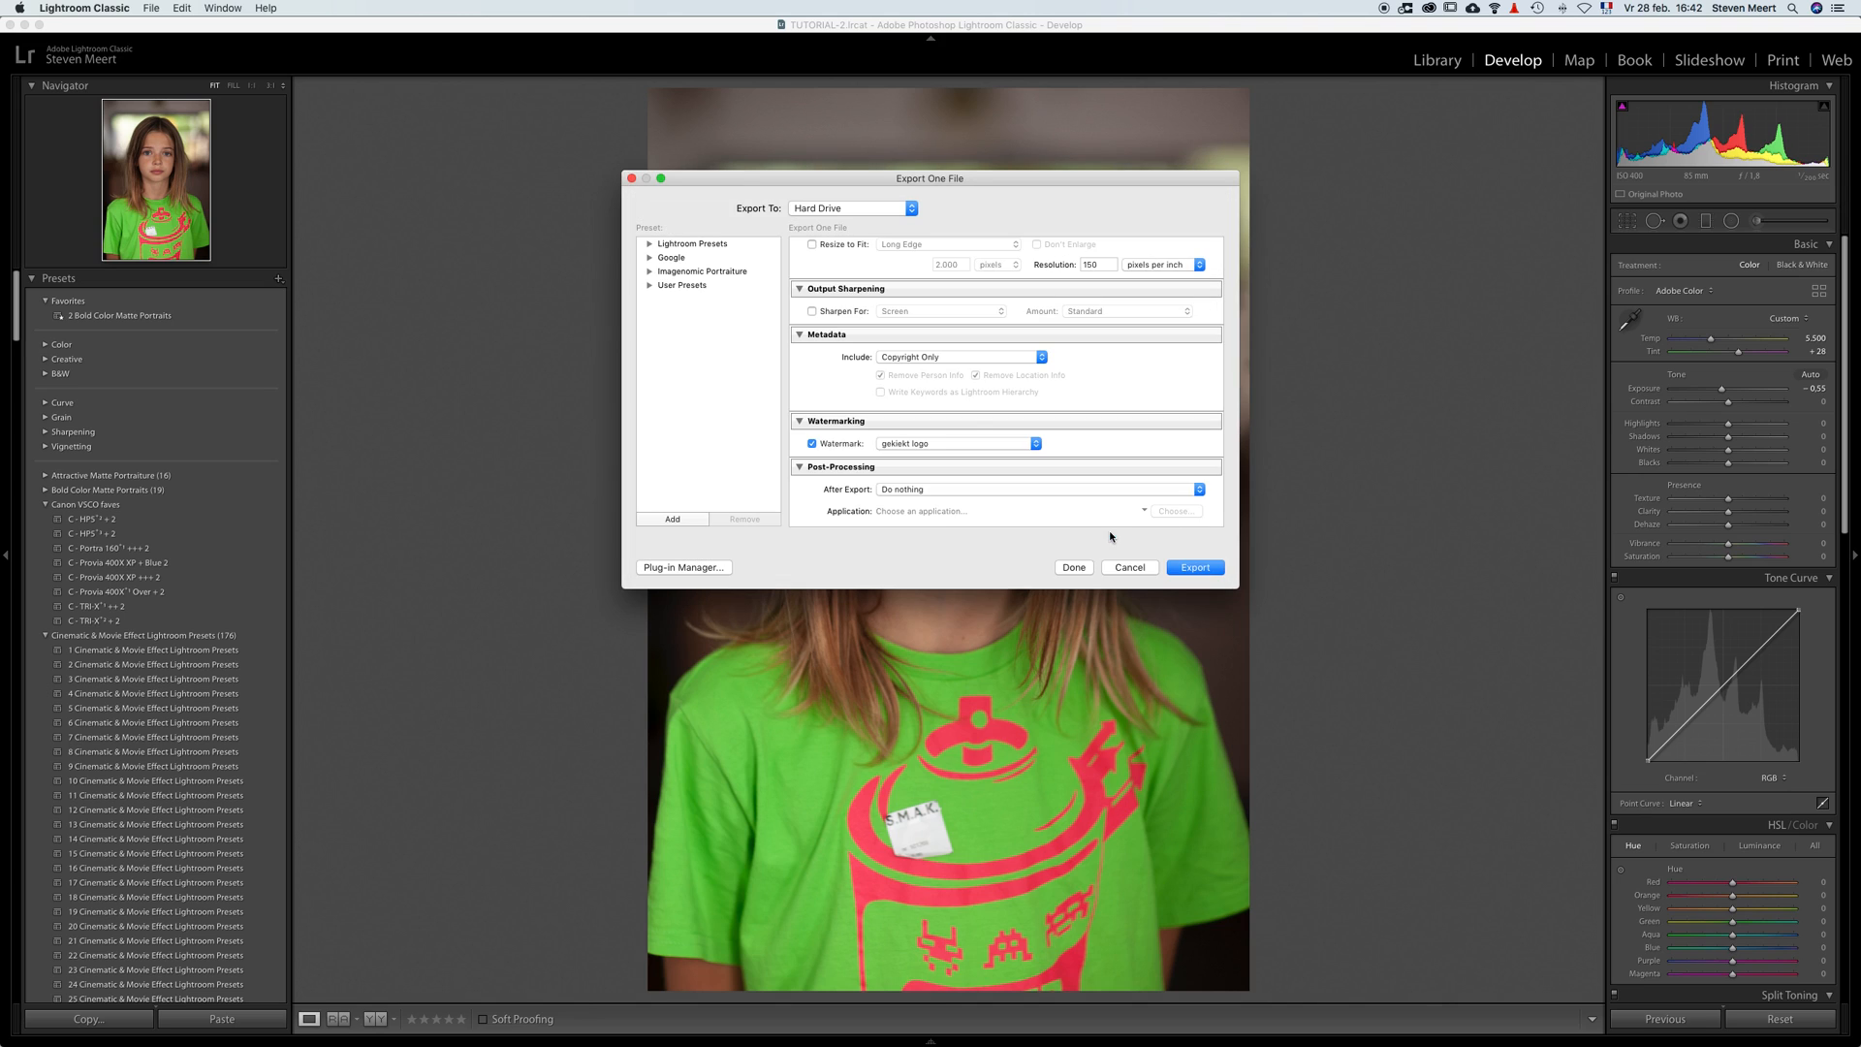
{"action": "left_click", "coordinate": [812, 444]}
Review the export settings back up to the location and file naming, and export the photo
{"action": "scroll", "coordinate": [1095, 392], "scroll_direction": "up", "scroll_amount": 5}
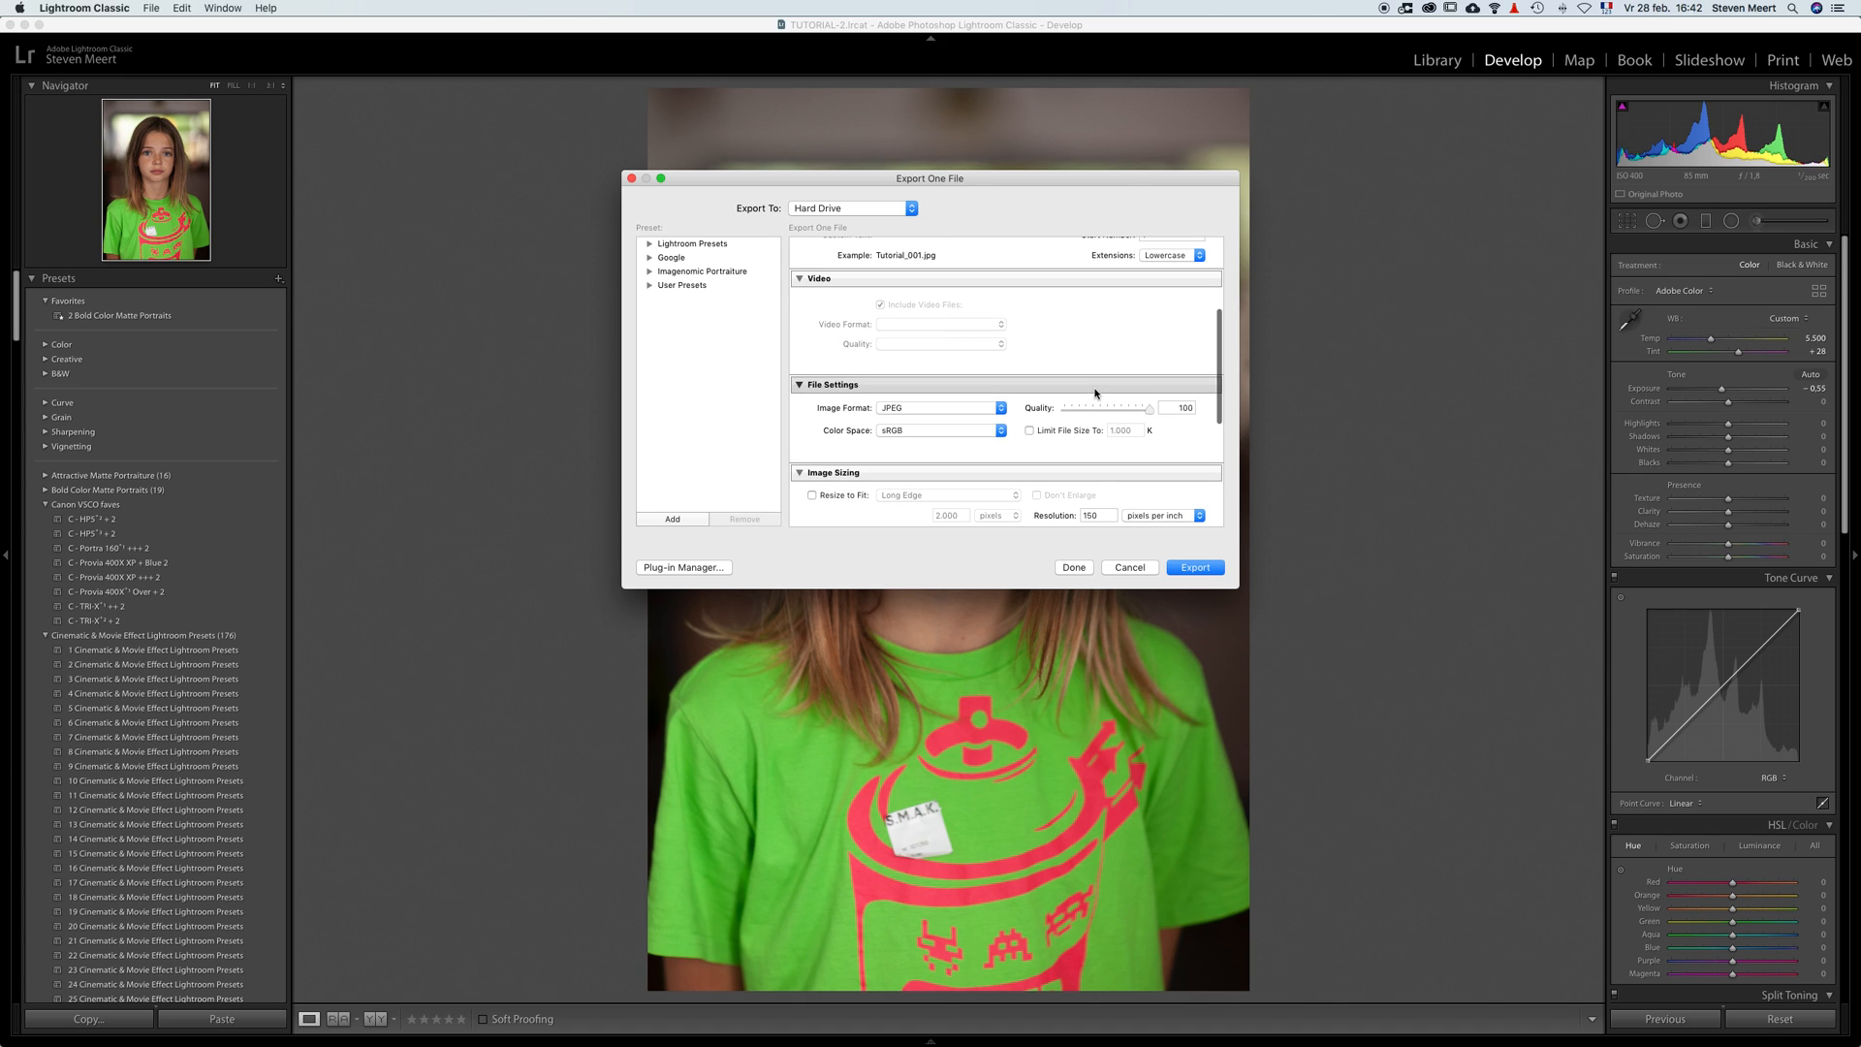
{"action": "scroll", "coordinate": [1096, 393], "scroll_direction": "up", "scroll_amount": 5}
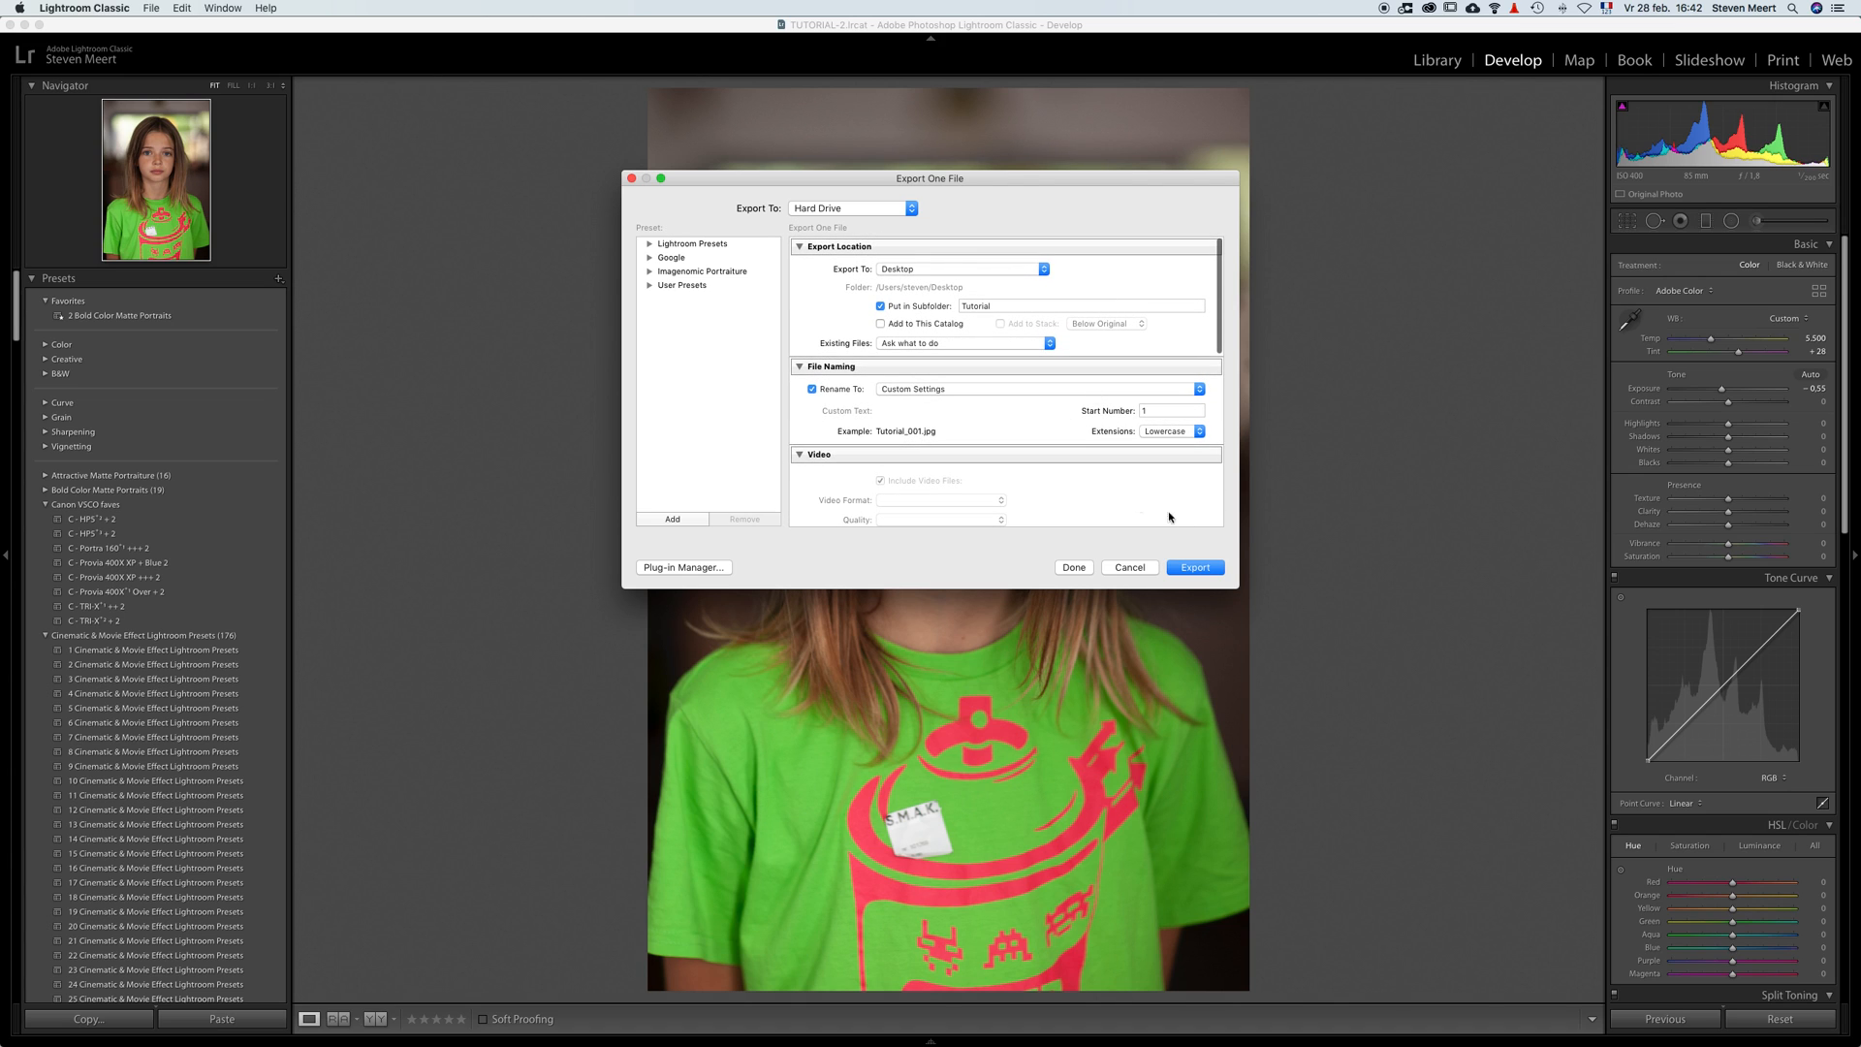
{"action": "left_click", "coordinate": [1198, 568]}
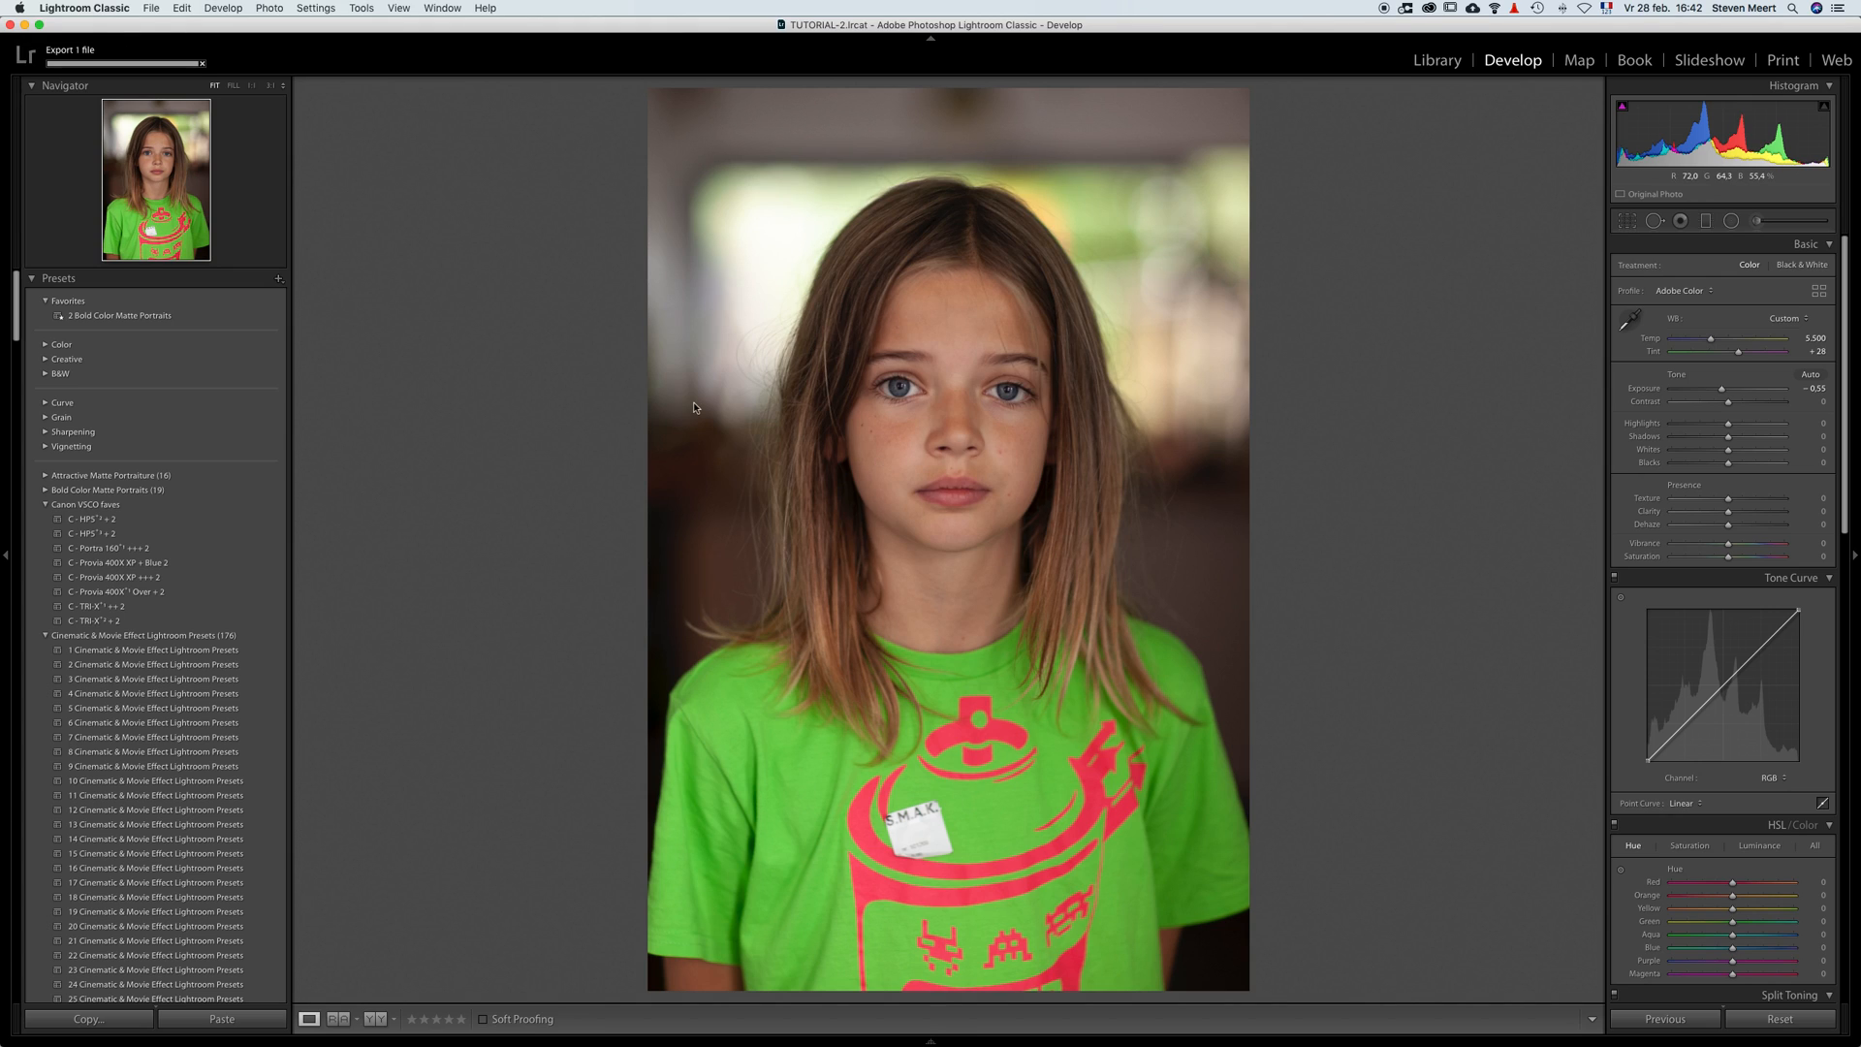